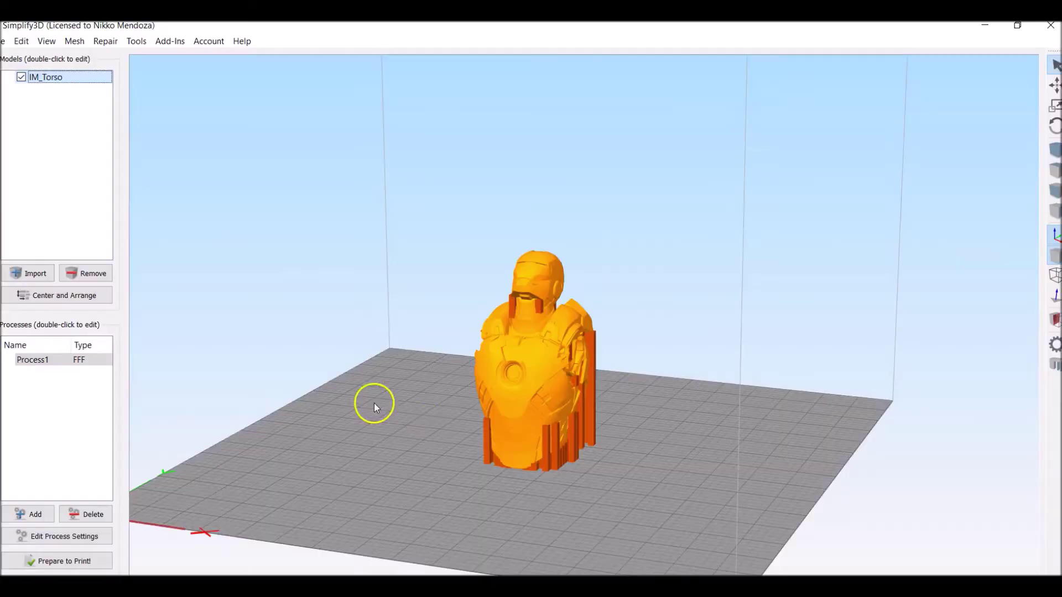
Inspect the torso supports from the side, top and underneath, and open Support Generation
{"action": "scroll", "coordinate": [374, 403], "scroll_direction": "down", "scroll_amount": 2}
{"action": "left_click_drag", "start_coordinate": [702, 465], "coordinate": [453, 420]}
{"action": "scroll", "coordinate": [456, 411], "scroll_direction": "up", "scroll_amount": 5}
{"action": "left_click_drag", "start_coordinate": [870, 467], "coordinate": [831, 359]}
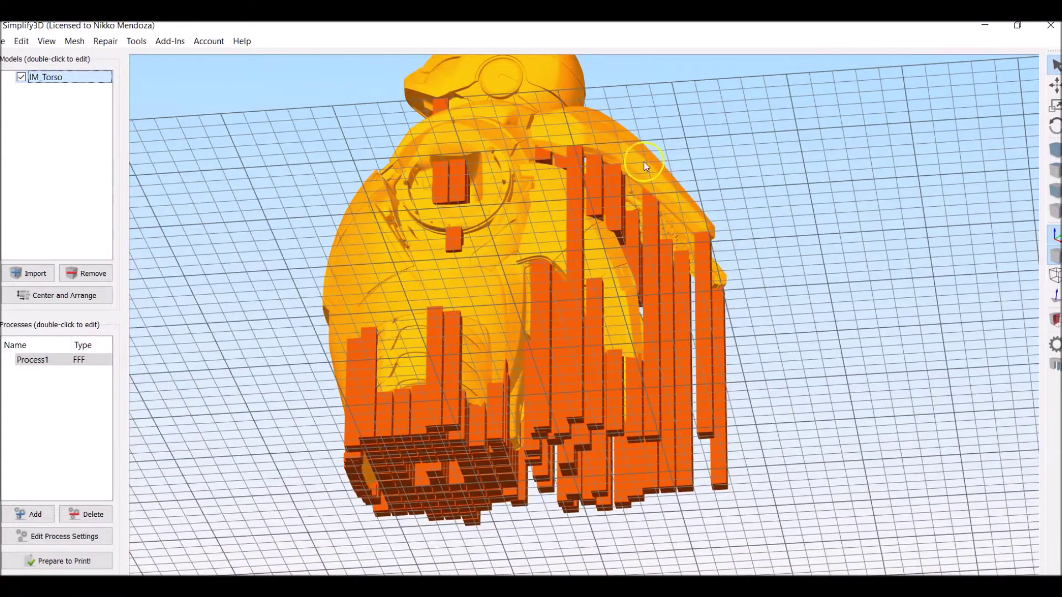
{"action": "left_click_drag", "start_coordinate": [828, 470], "coordinate": [824, 385]}
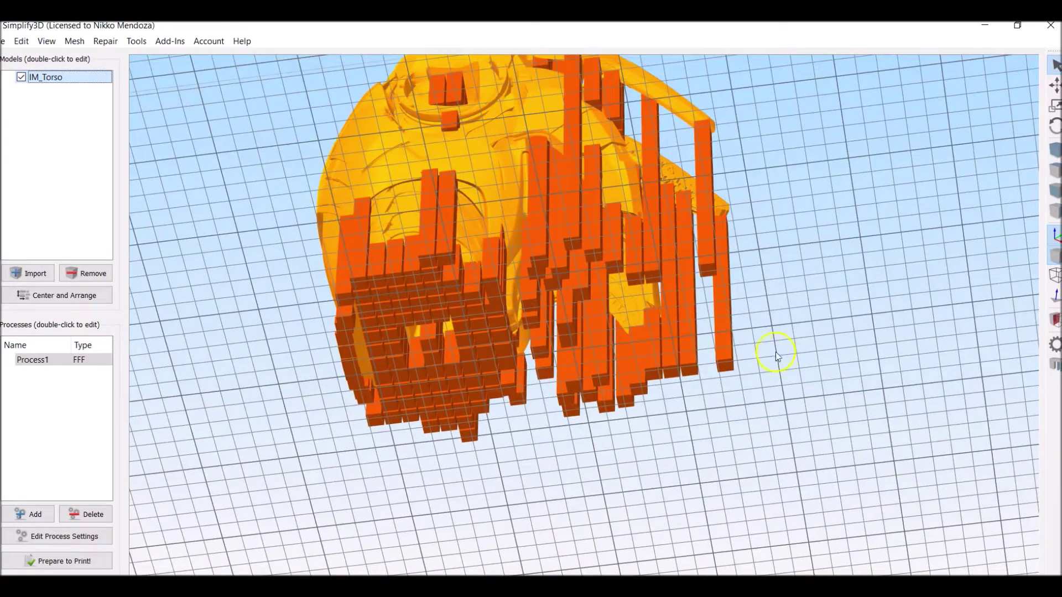
{"action": "left_click_drag", "start_coordinate": [776, 352], "coordinate": [489, 452]}
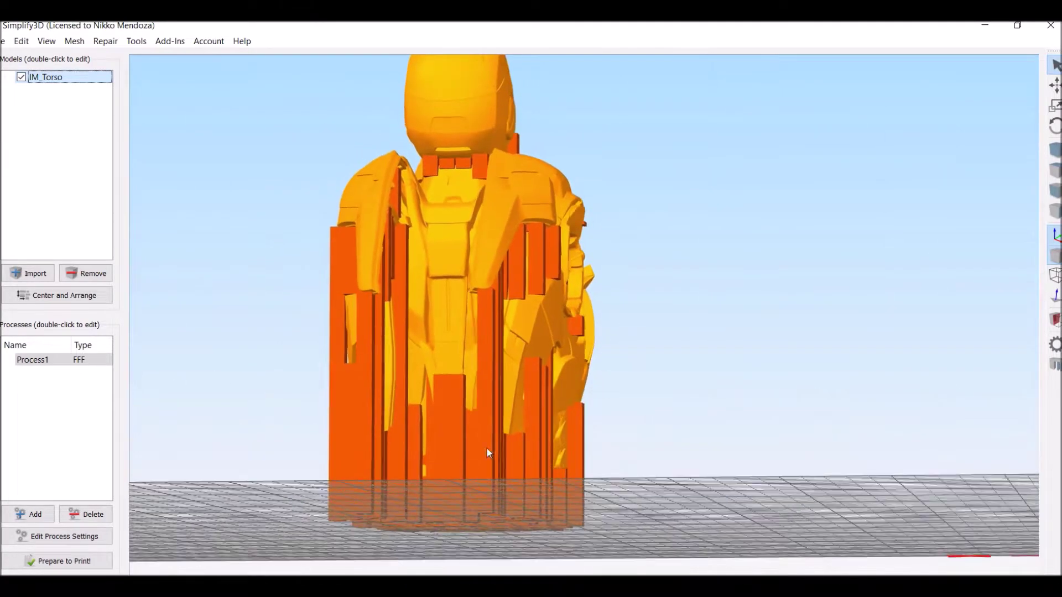
{"action": "left_click_drag", "start_coordinate": [665, 420], "coordinate": [640, 377]}
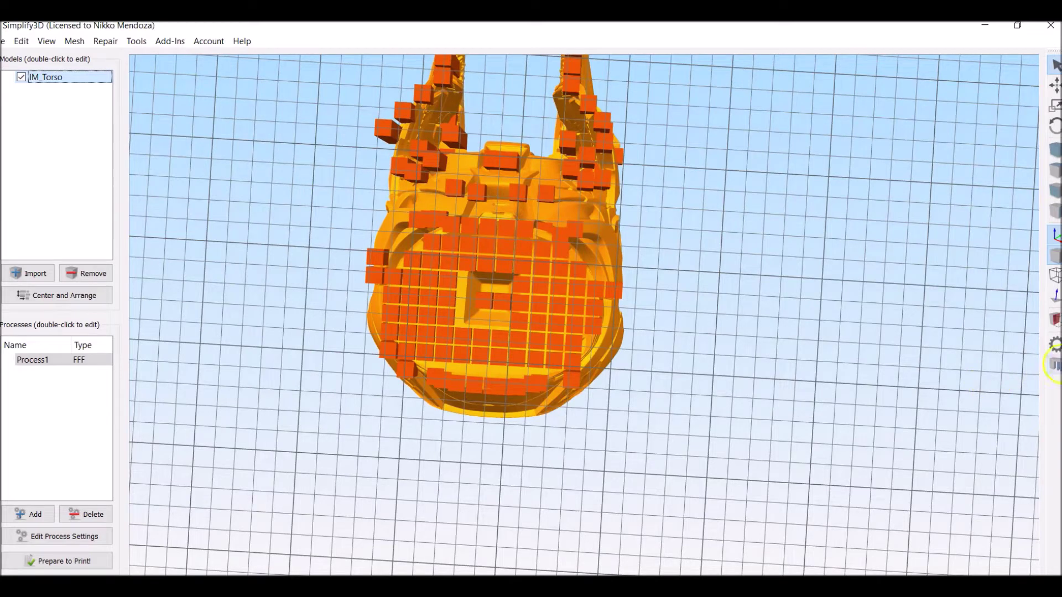
{"action": "left_click", "coordinate": [1055, 365]}
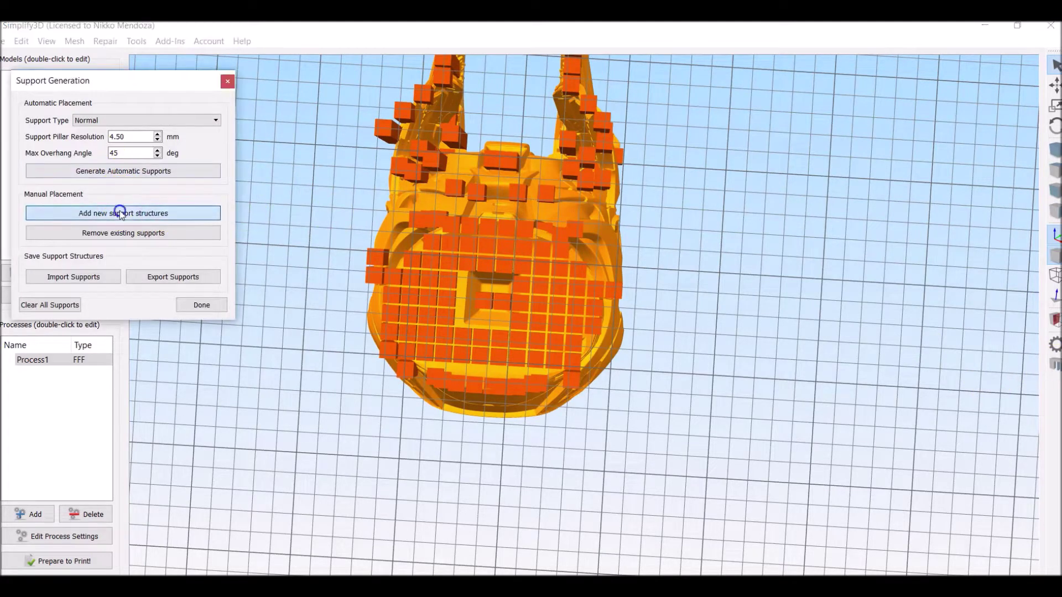
Add a support pillar under the torso's overhang and check the bust from low and front views
{"action": "left_click", "coordinate": [502, 187]}
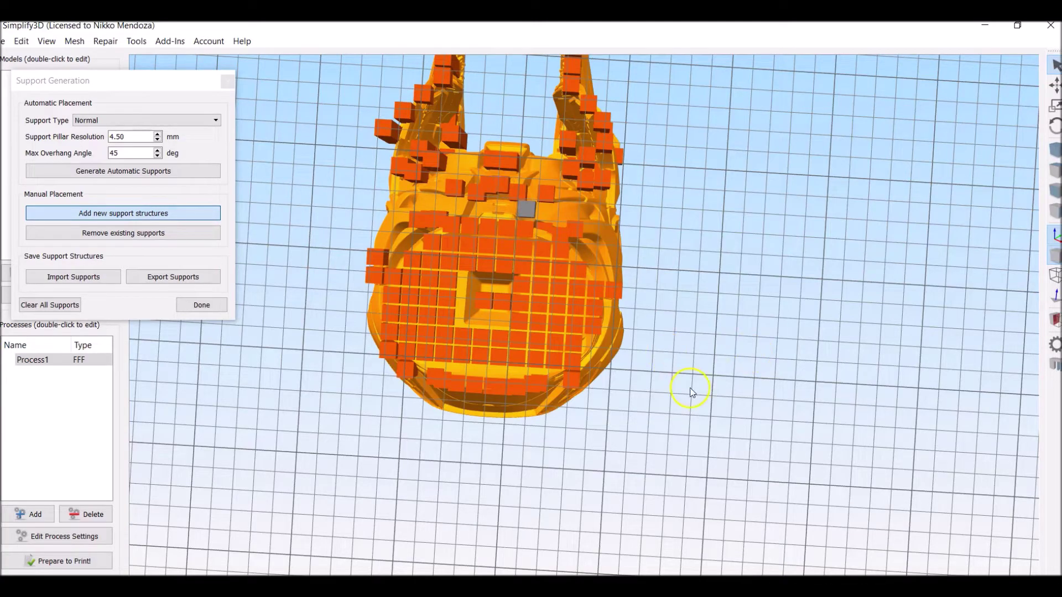
{"action": "left_click_drag", "start_coordinate": [278, 378], "coordinate": [457, 452]}
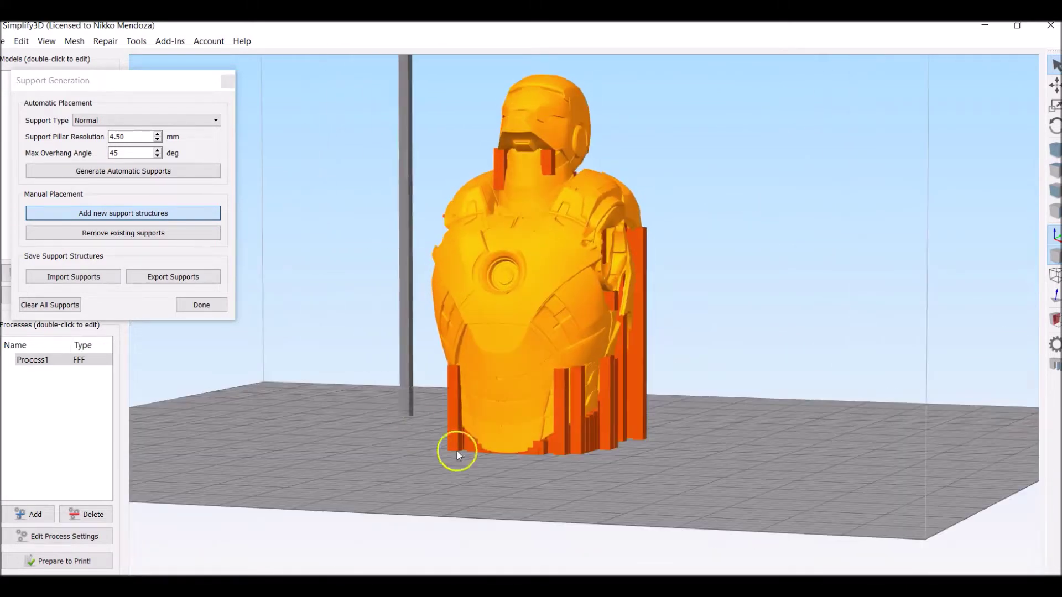
{"action": "scroll", "coordinate": [540, 481], "scroll_direction": "up", "scroll_amount": 5}
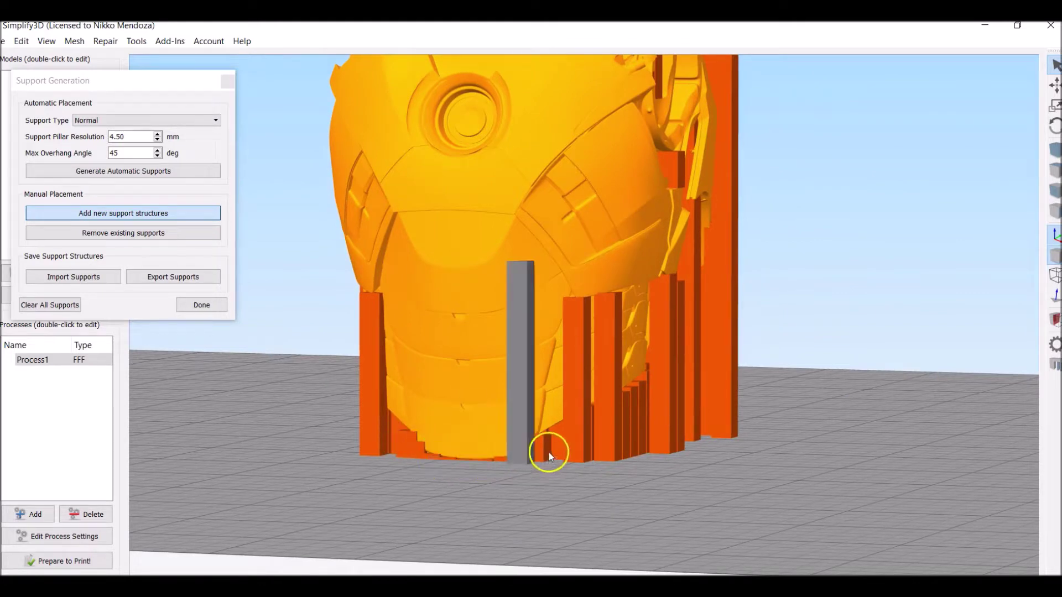
{"action": "scroll", "coordinate": [257, 433], "scroll_direction": "down", "scroll_amount": 3}
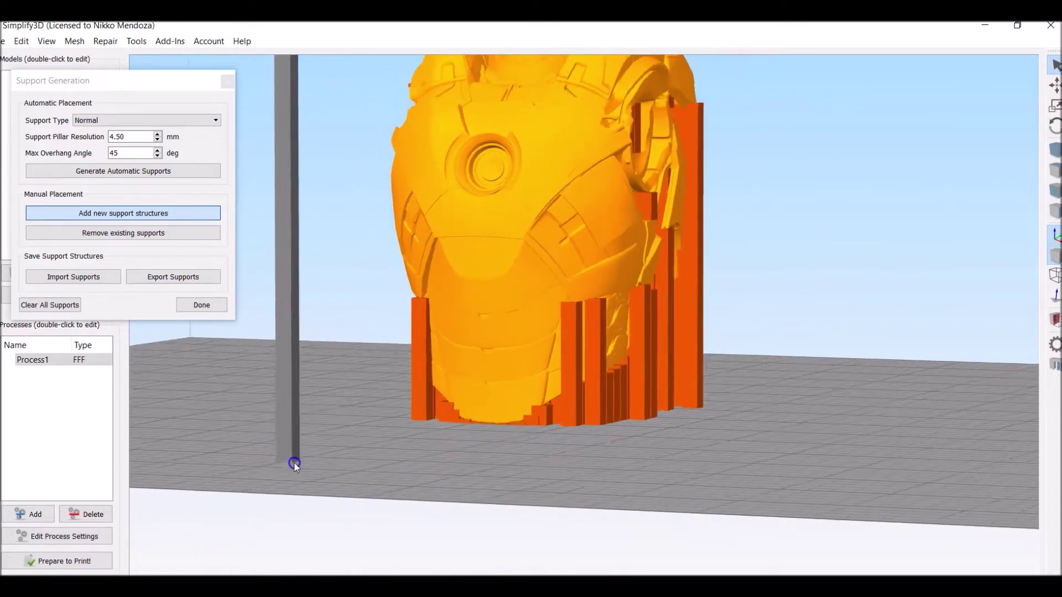
{"action": "left_click_drag", "start_coordinate": [355, 467], "coordinate": [419, 425]}
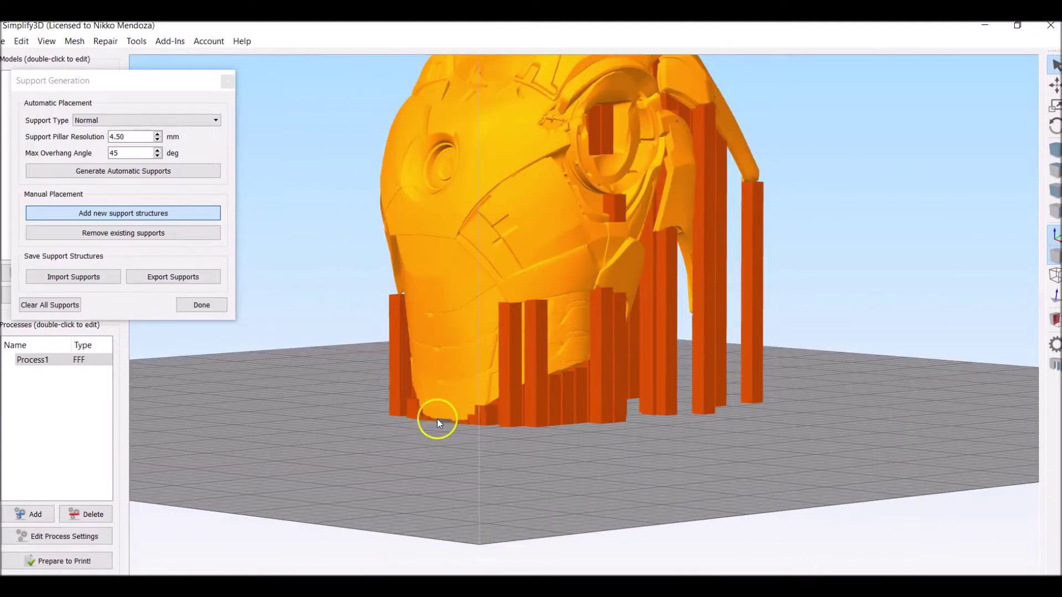
{"action": "left_click_drag", "start_coordinate": [332, 444], "coordinate": [429, 376]}
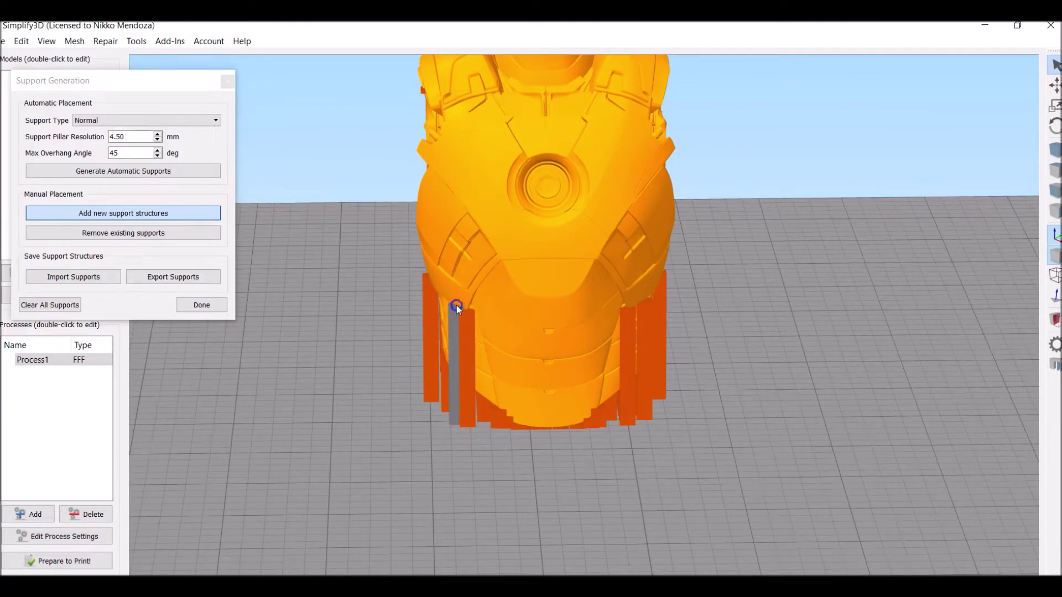
{"action": "left_click_drag", "start_coordinate": [324, 433], "coordinate": [547, 131]}
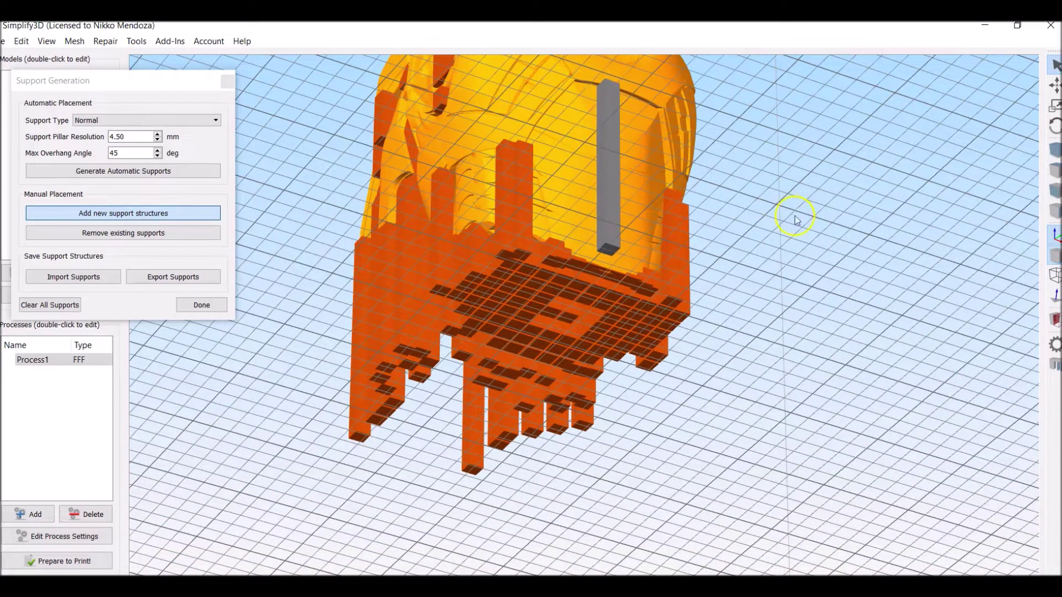
{"action": "left_click_drag", "start_coordinate": [771, 273], "coordinate": [337, 422]}
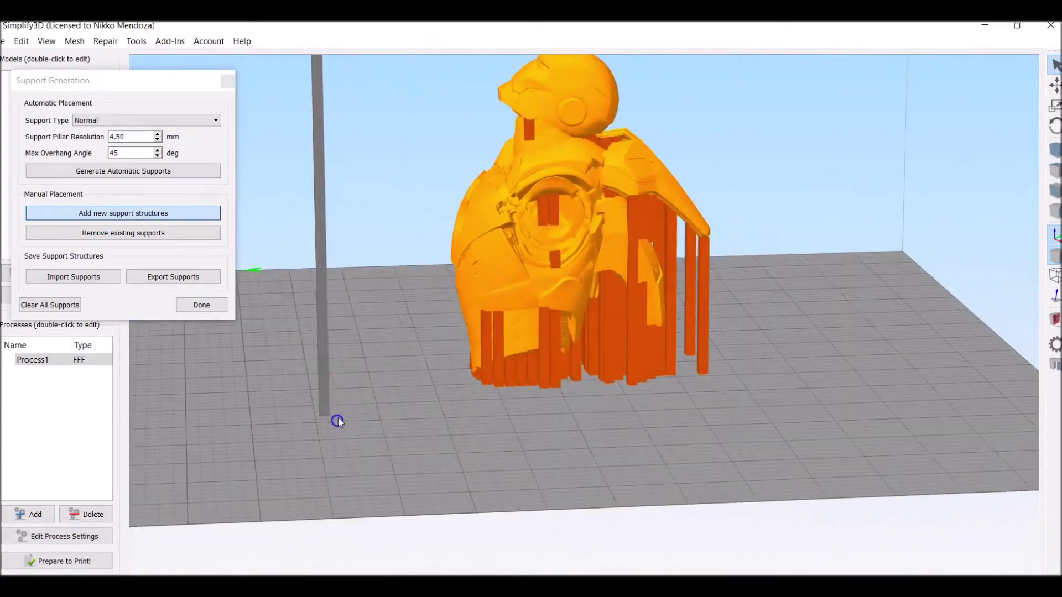
Review the bust's supports around the chest from higher angles
{"action": "scroll", "coordinate": [367, 360], "scroll_direction": "up", "scroll_amount": 10}
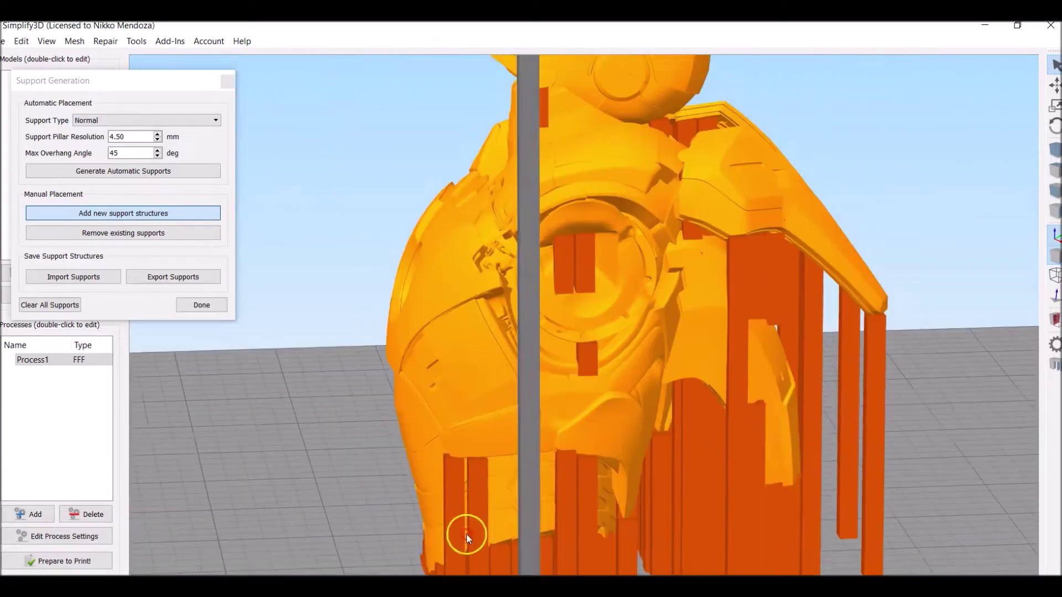
{"action": "left_click_drag", "start_coordinate": [468, 537], "coordinate": [551, 152]}
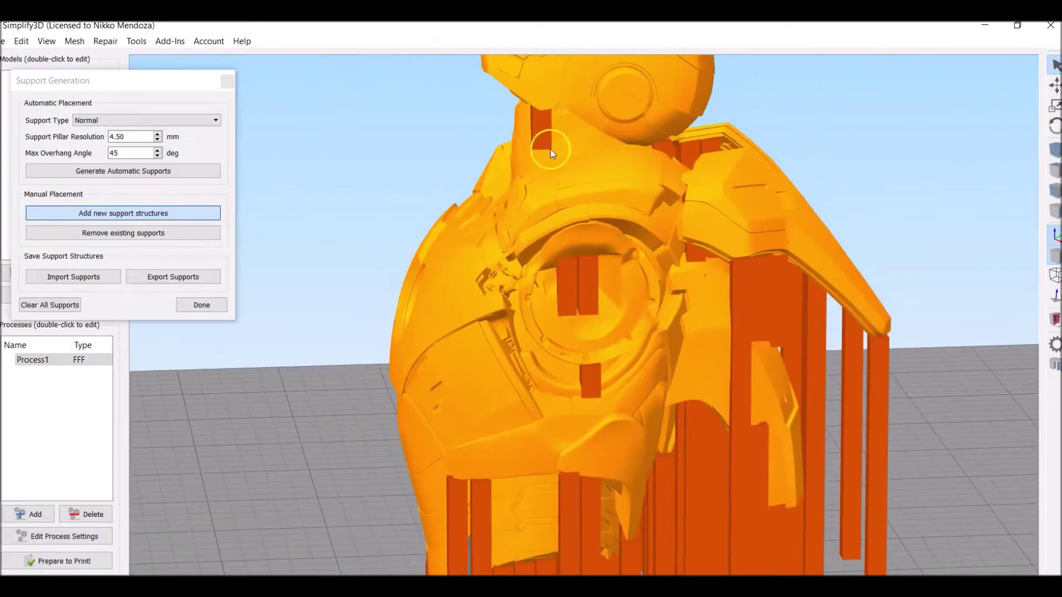
{"action": "left_click_drag", "start_coordinate": [400, 151], "coordinate": [429, 205]}
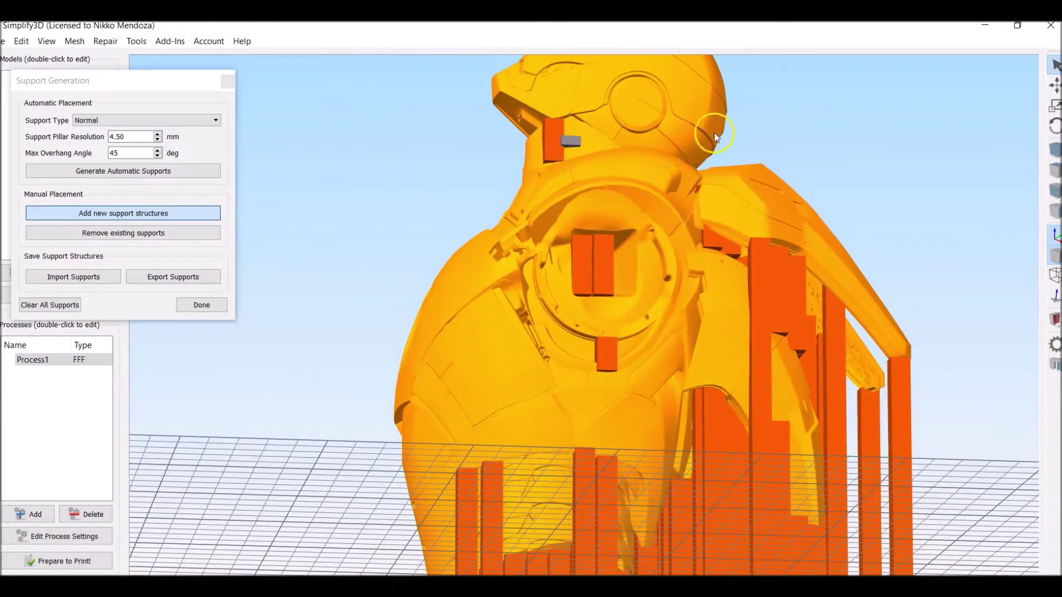
{"action": "left_click_drag", "start_coordinate": [884, 171], "coordinate": [539, 207]}
{"action": "left_click_drag", "start_coordinate": [827, 341], "coordinate": [267, 343]}
{"action": "scroll", "coordinate": [797, 392], "scroll_direction": "down", "scroll_amount": 5}
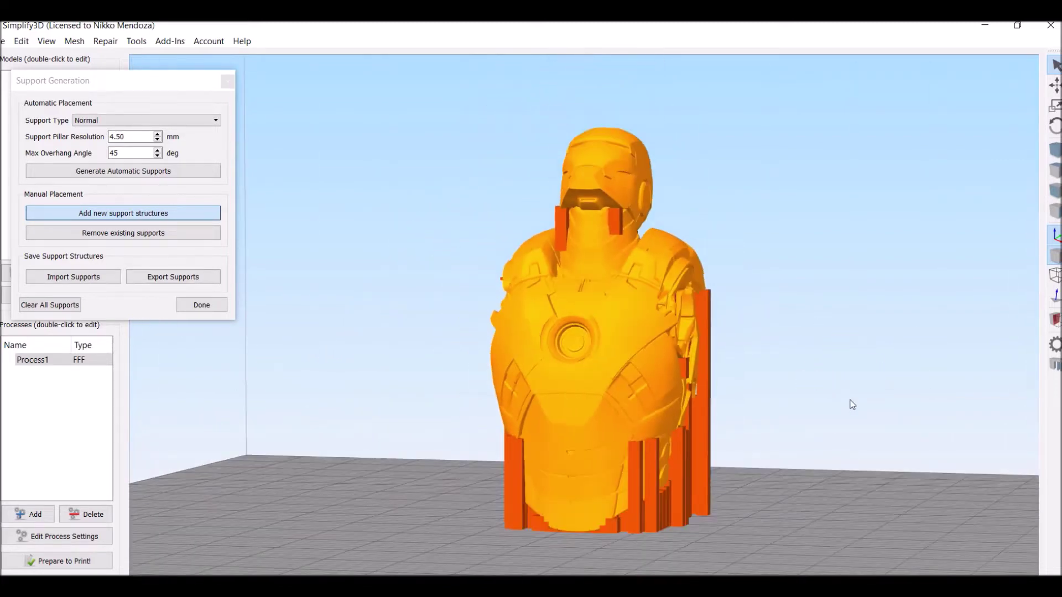
{"action": "right_click_drag", "start_coordinate": [850, 404], "coordinate": [765, 399]}
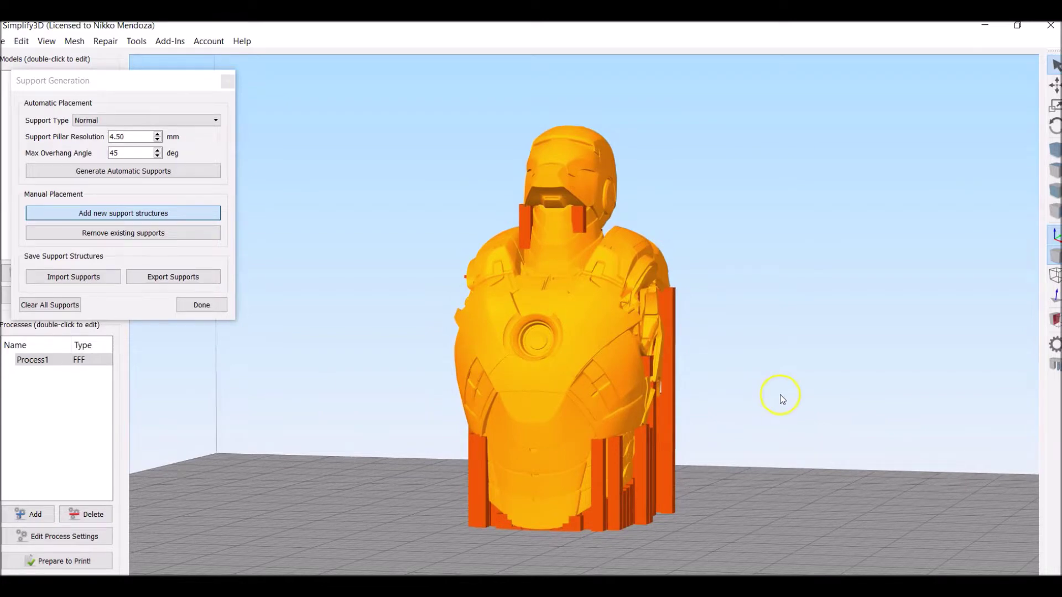
{"action": "scroll", "coordinate": [780, 394], "scroll_direction": "down", "scroll_amount": 3}
{"action": "left_click_drag", "start_coordinate": [766, 415], "coordinate": [750, 410]}
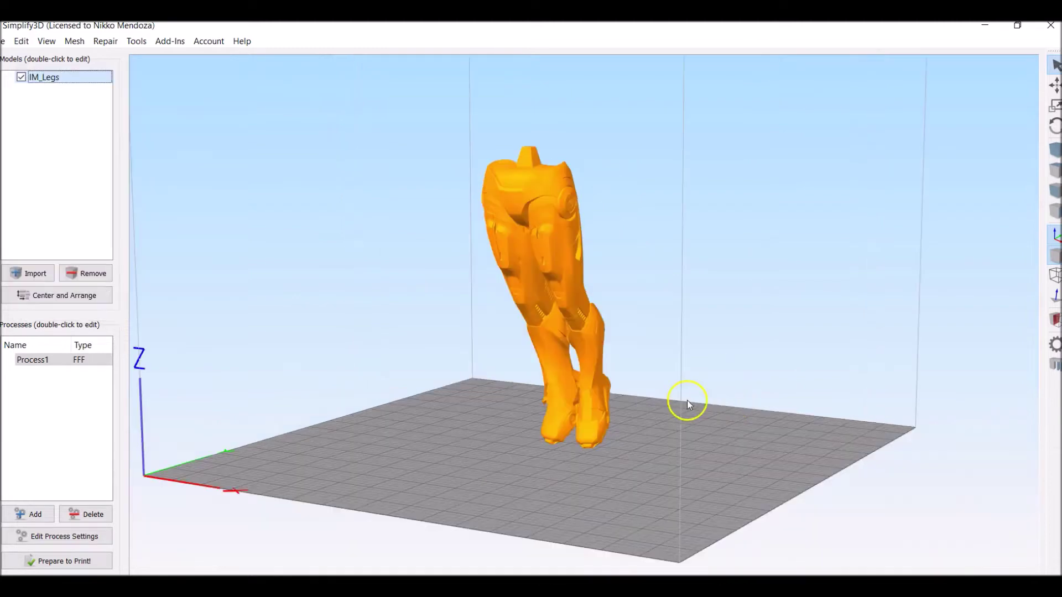
Raise the IM_Legs X rotation in steps to about 19 degrees
{"action": "left_click_drag", "start_coordinate": [687, 400], "coordinate": [470, 432]}
{"action": "double_click", "coordinate": [503, 257]}
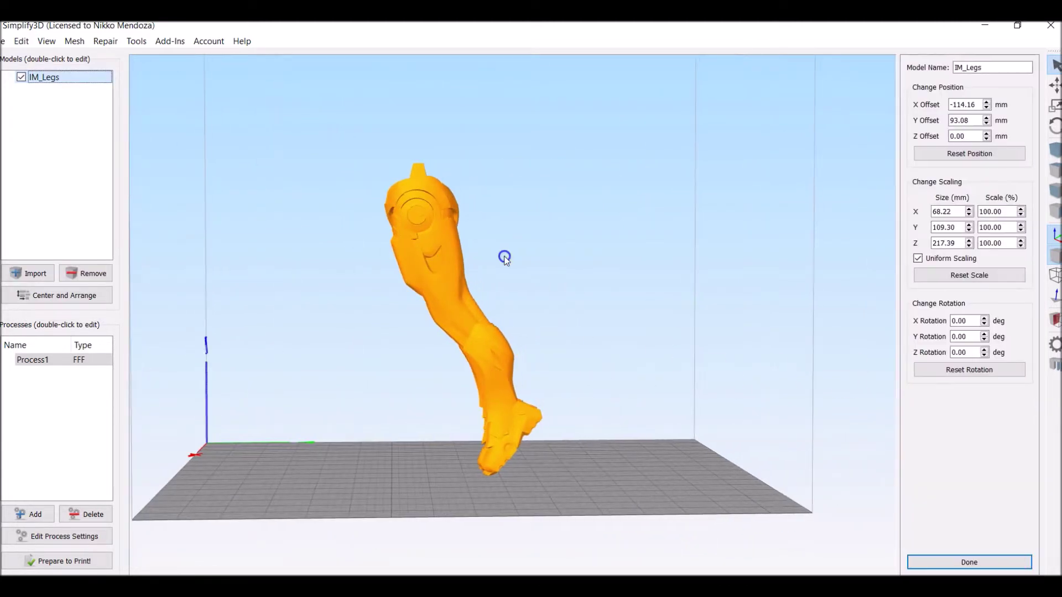
{"action": "left_click", "coordinate": [985, 318]}
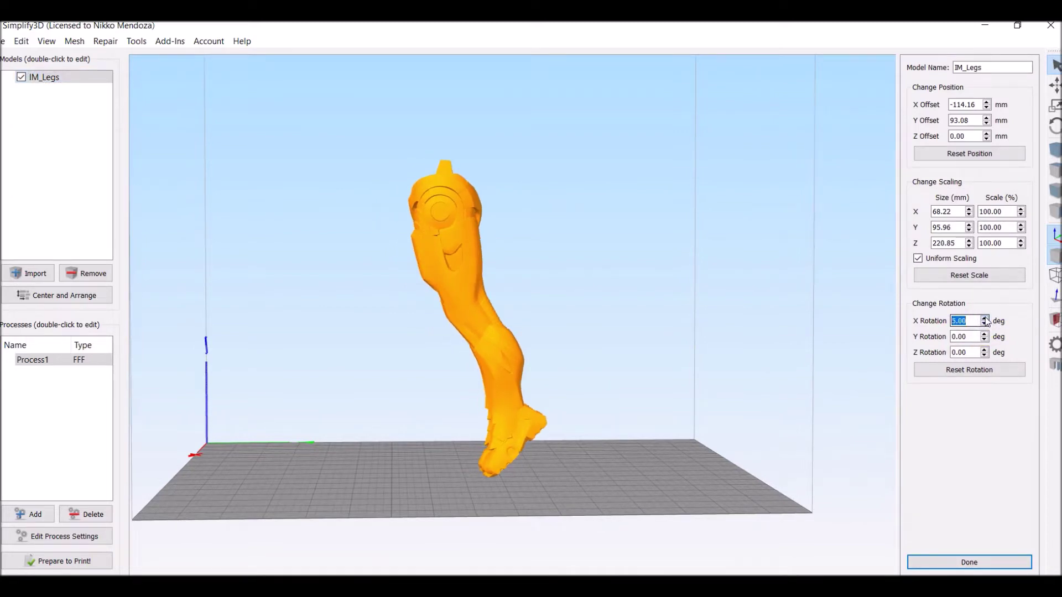
{"action": "left_click", "coordinate": [985, 318]}
{"action": "left_click", "coordinate": [985, 319]}
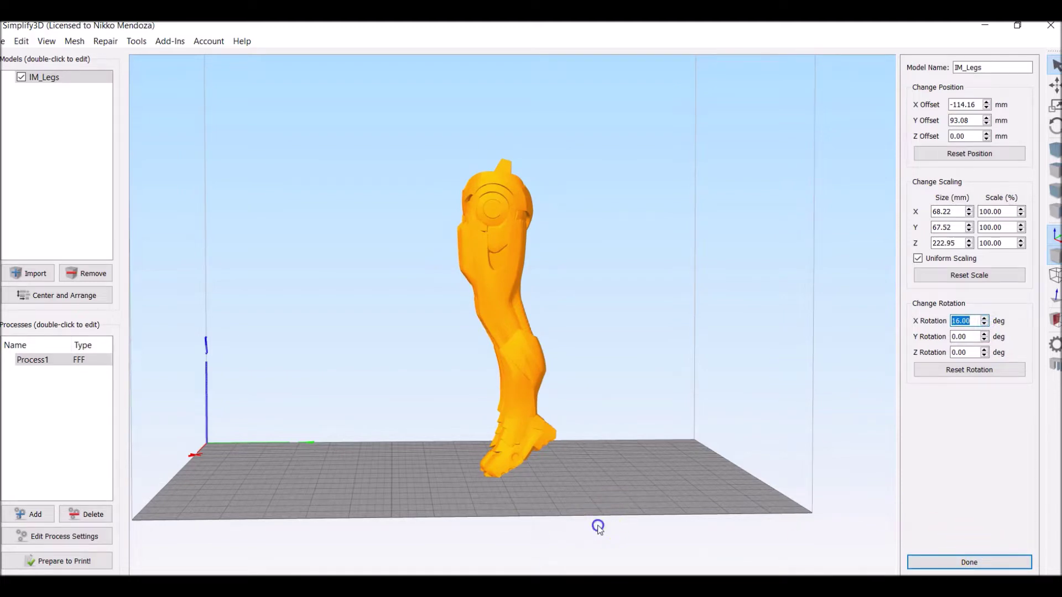
Check edge-on that the feet meet the bed and confirm the leg rotation
{"action": "left_click_drag", "start_coordinate": [598, 526], "coordinate": [603, 494]}
{"action": "scroll", "coordinate": [597, 493], "scroll_direction": "up", "scroll_amount": 5}
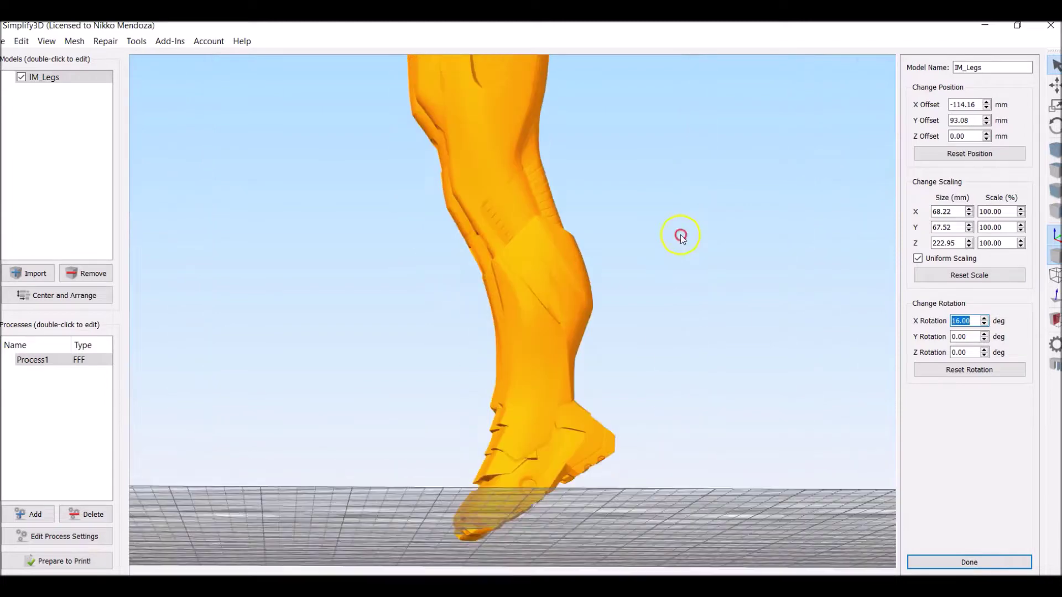
{"action": "left_click_drag", "start_coordinate": [681, 234], "coordinate": [689, 332]}
{"action": "left_click_drag", "start_coordinate": [457, 450], "coordinate": [985, 409]}
{"action": "left_click", "coordinate": [601, 504]}
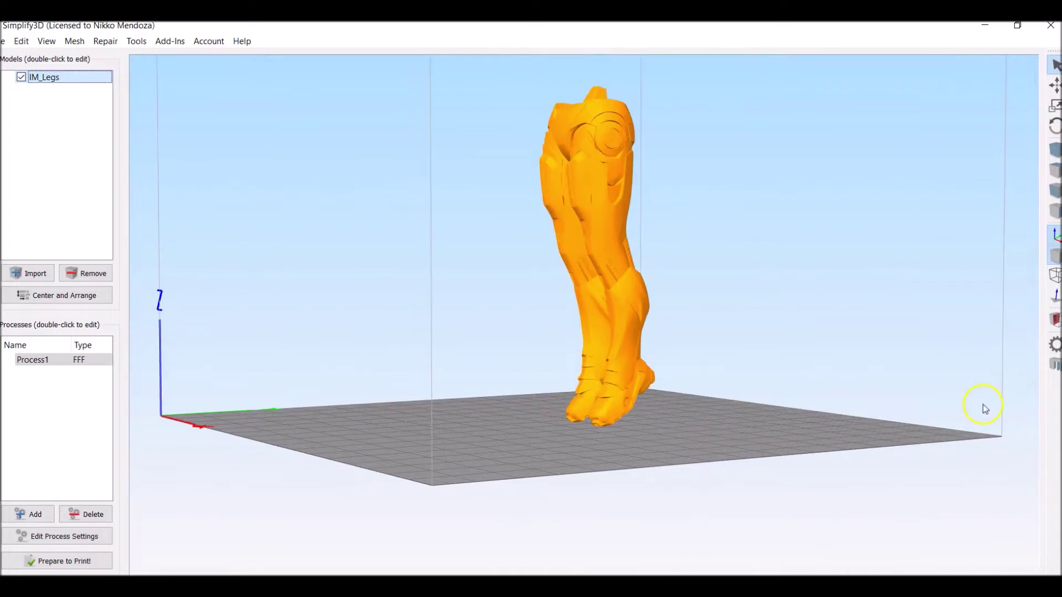
Generate automatic supports for the IM_Legs model and view them from the front
{"action": "left_click", "coordinate": [1054, 366]}
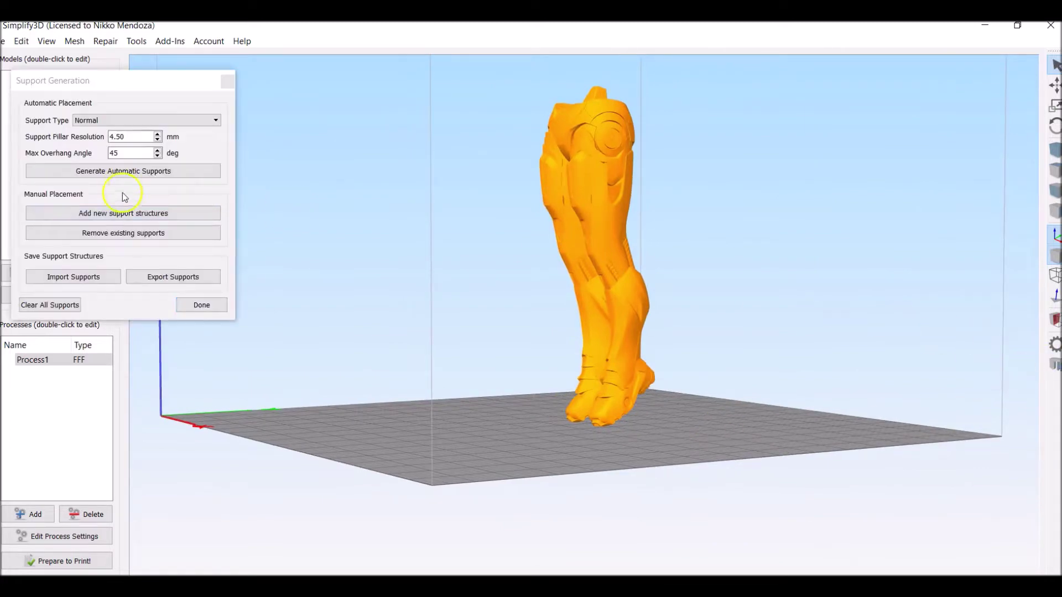
{"action": "left_click", "coordinate": [141, 173]}
{"action": "left_click_drag", "start_coordinate": [466, 396], "coordinate": [695, 434]}
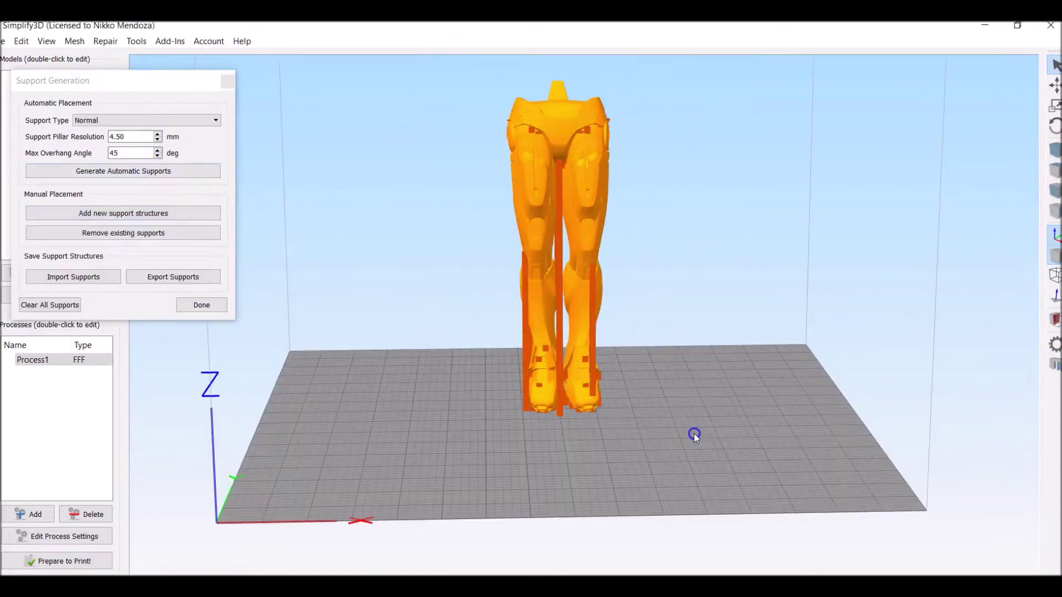
{"action": "scroll", "coordinate": [690, 386], "scroll_direction": "up", "scroll_amount": 5}
{"action": "left_click_drag", "start_coordinate": [692, 389], "coordinate": [727, 375]}
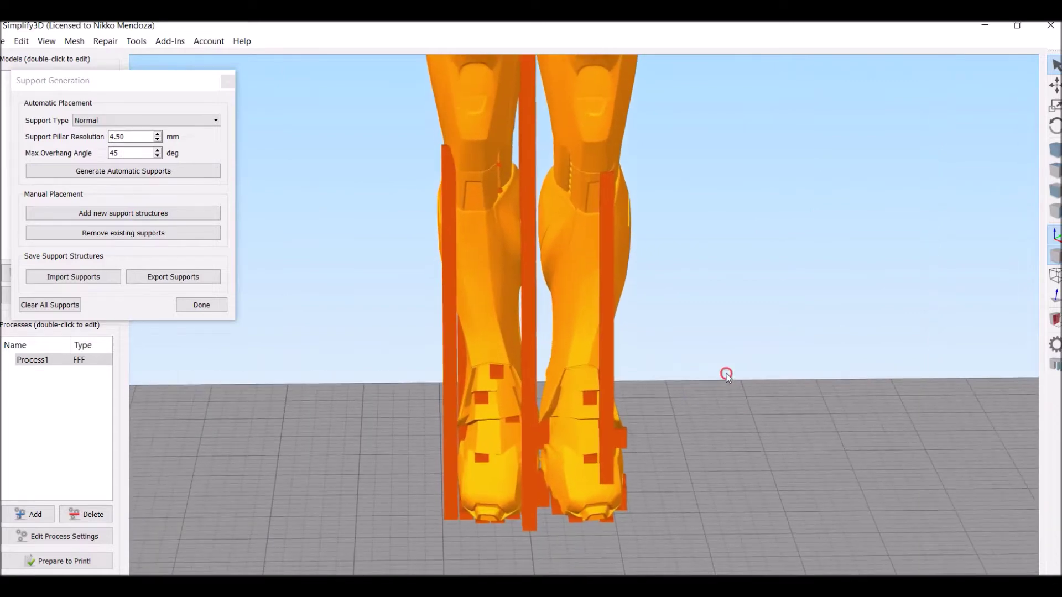
Switch to support removal and inspect the leg supports from every side, including underneath
{"action": "left_click", "coordinate": [186, 232]}
{"action": "scroll", "coordinate": [309, 416], "scroll_direction": "up", "scroll_amount": 2}
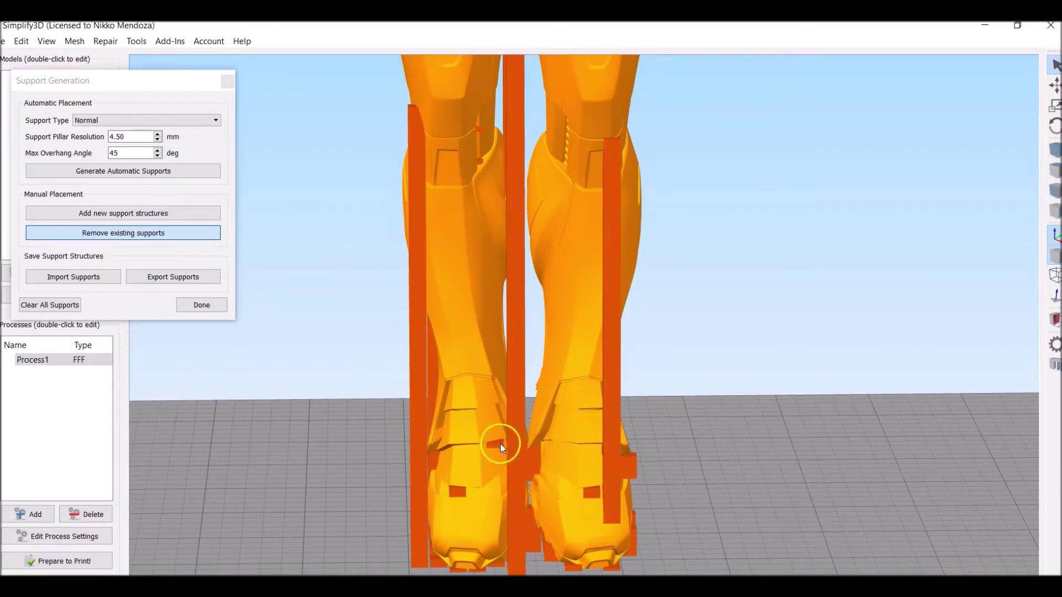
{"action": "left_click_drag", "start_coordinate": [785, 536], "coordinate": [664, 395]}
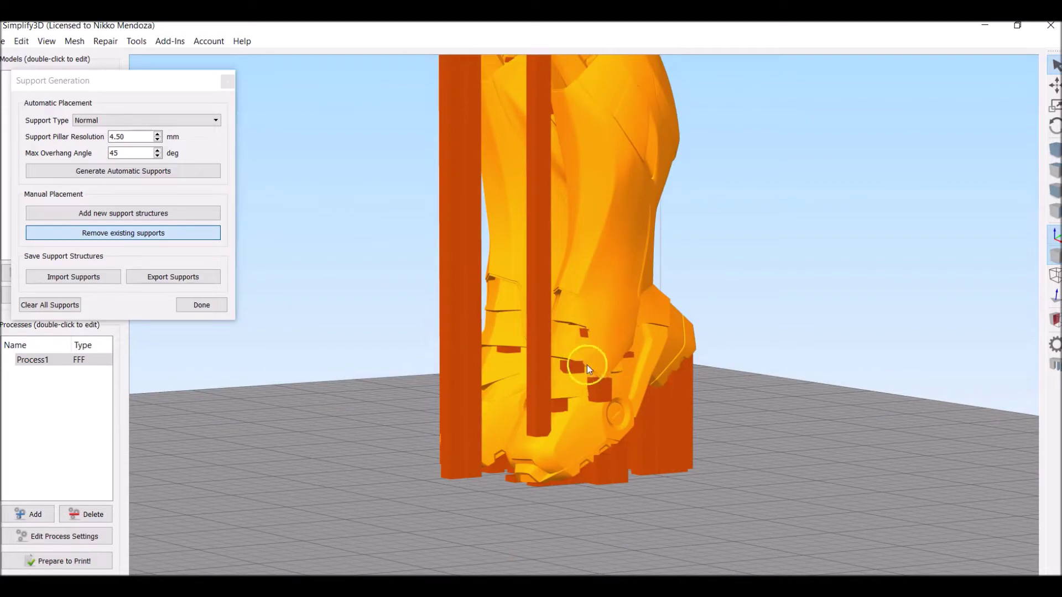
{"action": "left_click_drag", "start_coordinate": [759, 440], "coordinate": [664, 449]}
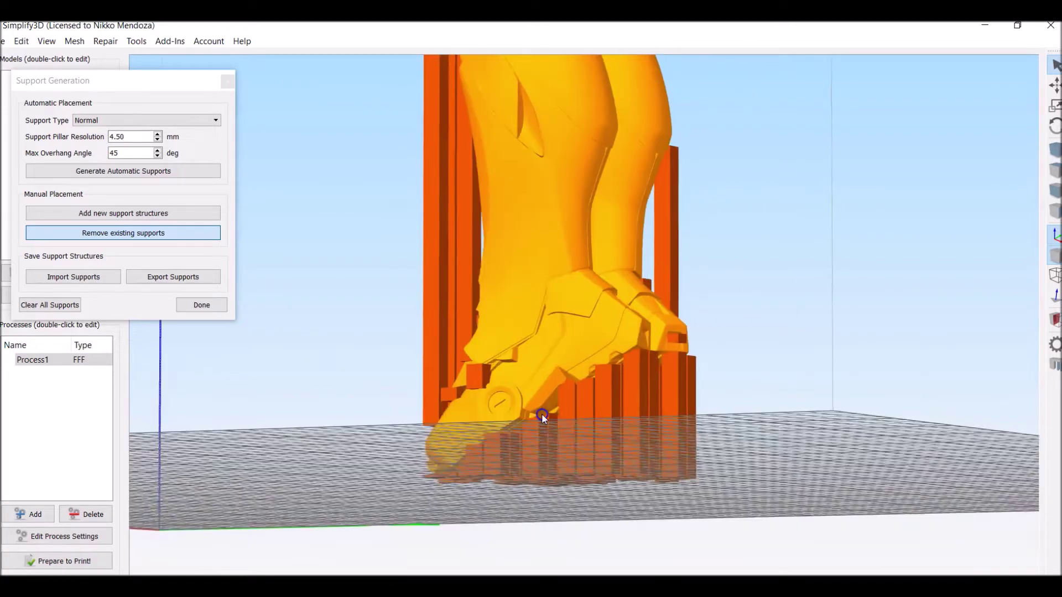
{"action": "left_click_drag", "start_coordinate": [542, 415], "coordinate": [575, 430]}
{"action": "left_click_drag", "start_coordinate": [820, 464], "coordinate": [438, 390]}
{"action": "left_click_drag", "start_coordinate": [564, 457], "coordinate": [387, 282]}
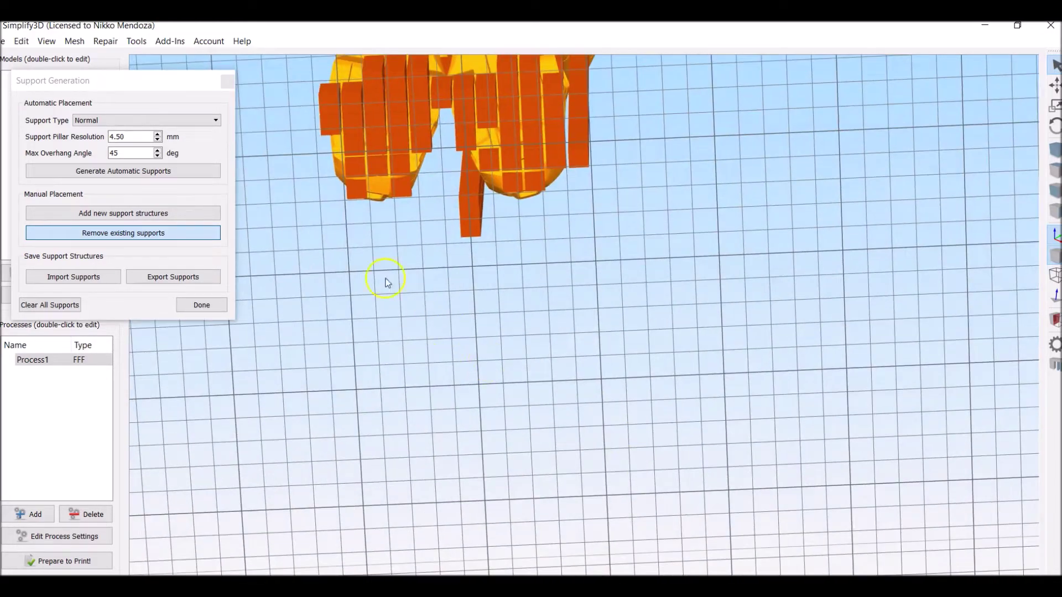
{"action": "left_click", "coordinate": [199, 213]}
Place two support pillars on the leg model's underside
{"action": "left_click", "coordinate": [378, 191]}
{"action": "left_click_drag", "start_coordinate": [378, 191], "coordinate": [486, 278]}
{"action": "left_click", "coordinate": [481, 275]}
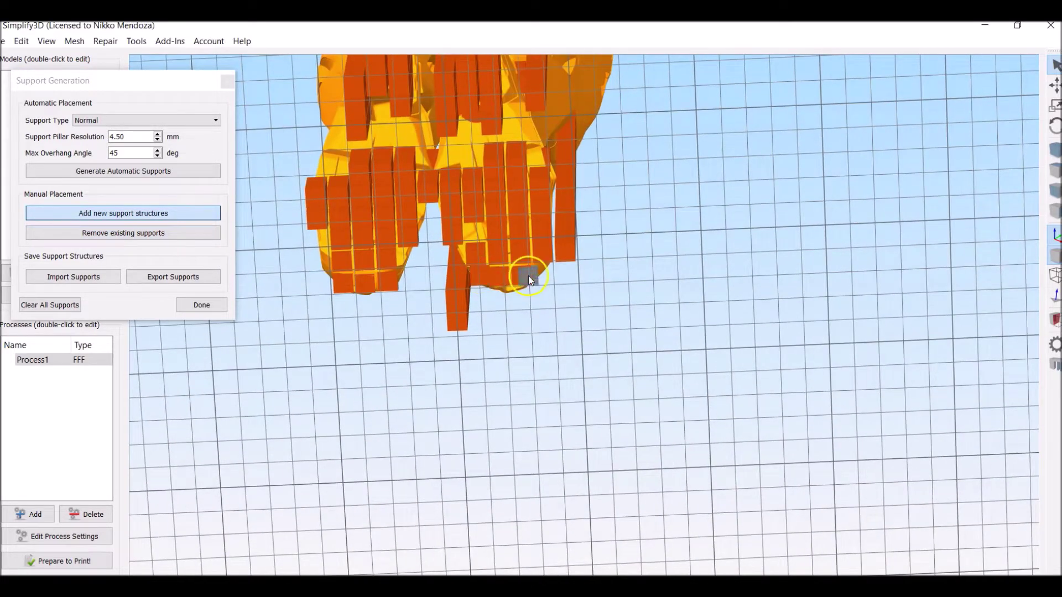
{"action": "left_click_drag", "start_coordinate": [590, 341], "coordinate": [711, 323]}
{"action": "scroll", "coordinate": [711, 319], "scroll_direction": "up", "scroll_amount": 5}
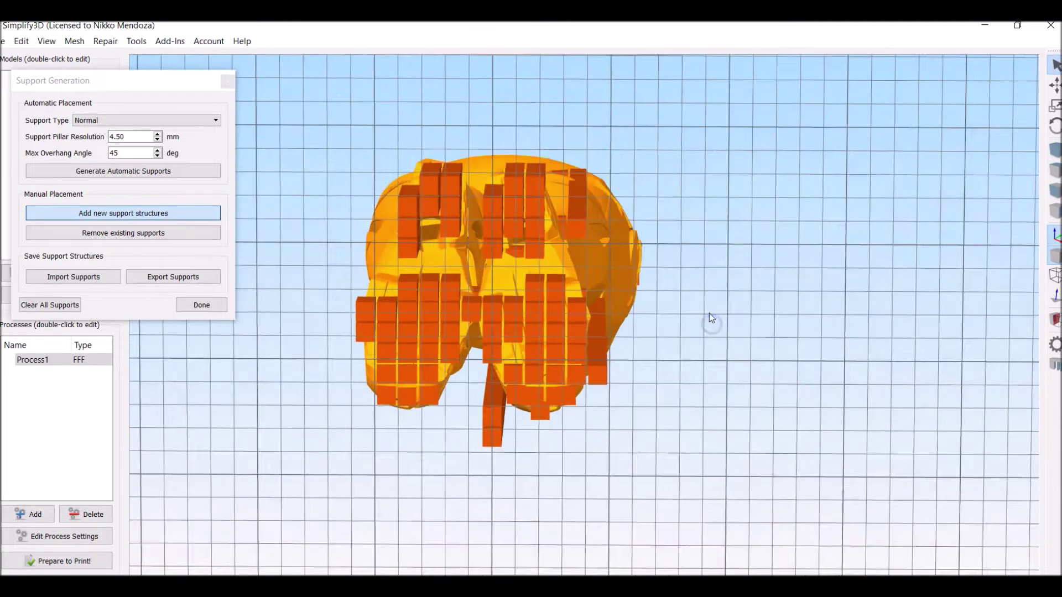
{"action": "scroll", "coordinate": [828, 387], "scroll_direction": "up", "scroll_amount": 1}
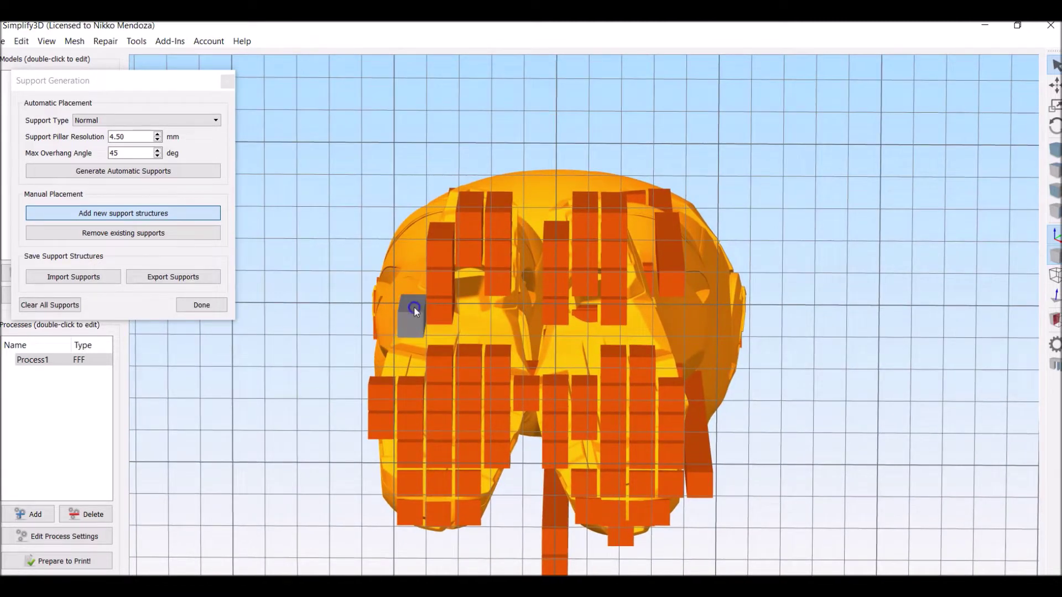
Add supports under the model's left and right sides and review them from the side
{"action": "left_click", "coordinate": [414, 306]}
{"action": "left_click", "coordinate": [638, 302]}
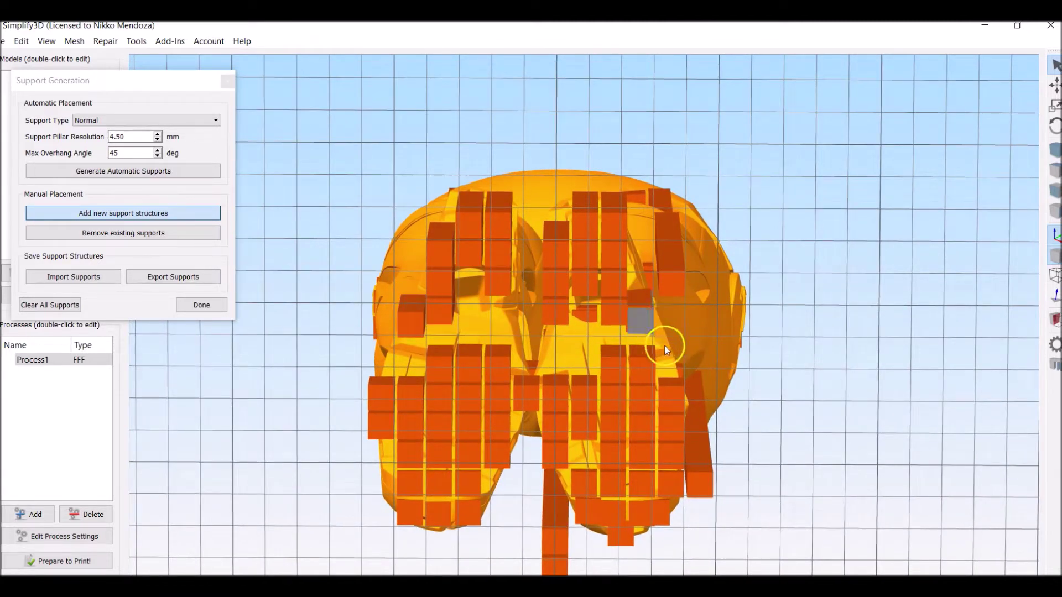
{"action": "left_click_drag", "start_coordinate": [844, 396], "coordinate": [869, 452]}
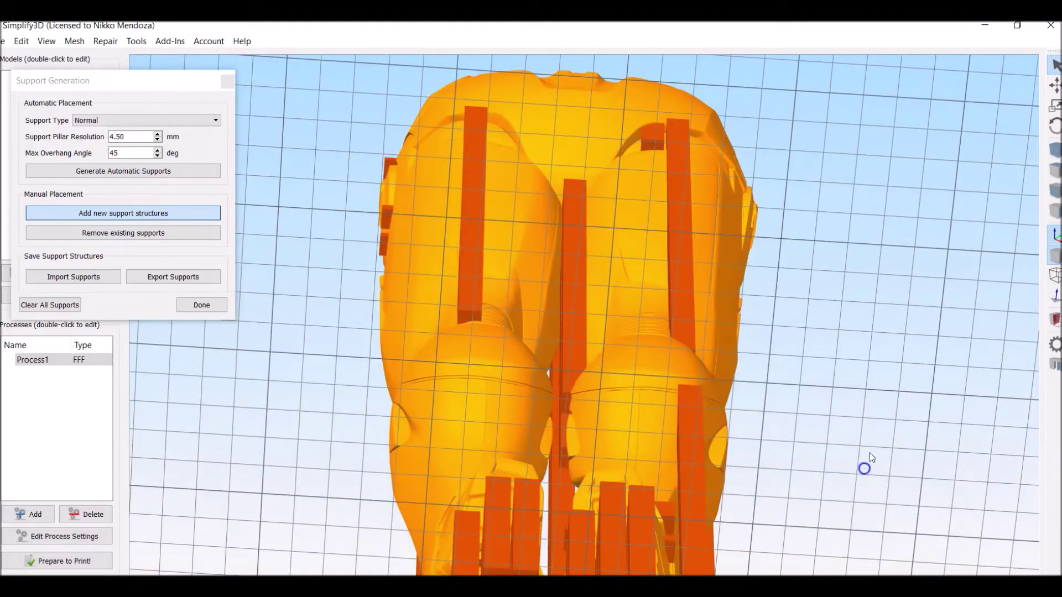
{"action": "scroll", "coordinate": [889, 343], "scroll_direction": "down", "scroll_amount": 3}
{"action": "left_click_drag", "start_coordinate": [889, 343], "coordinate": [679, 491]}
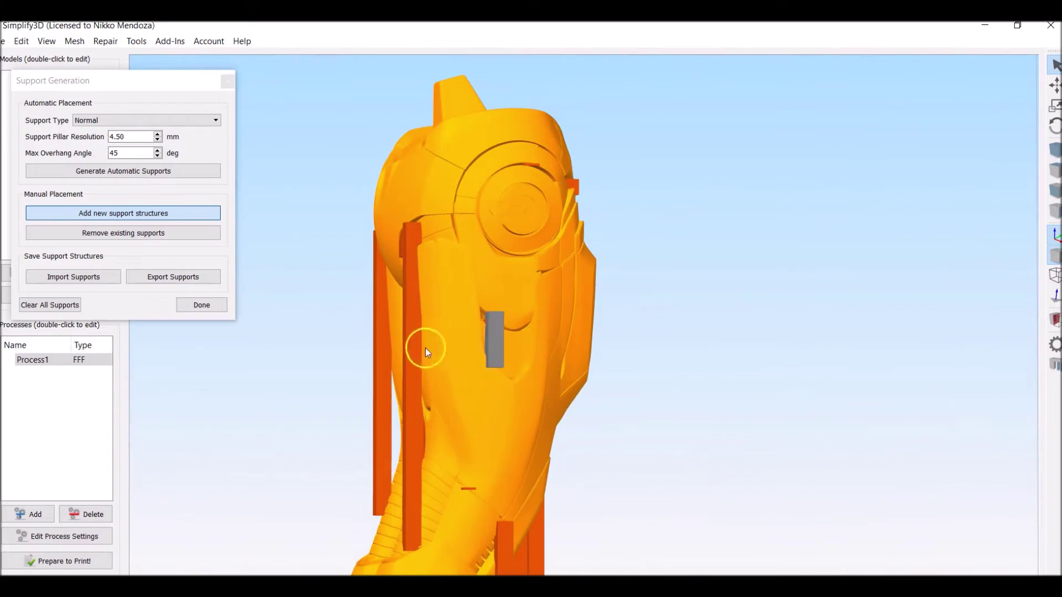
{"action": "right_click_drag", "start_coordinate": [332, 408], "coordinate": [351, 340]}
Remove the small stray supports on the thigh
{"action": "left_click", "coordinate": [147, 233]}
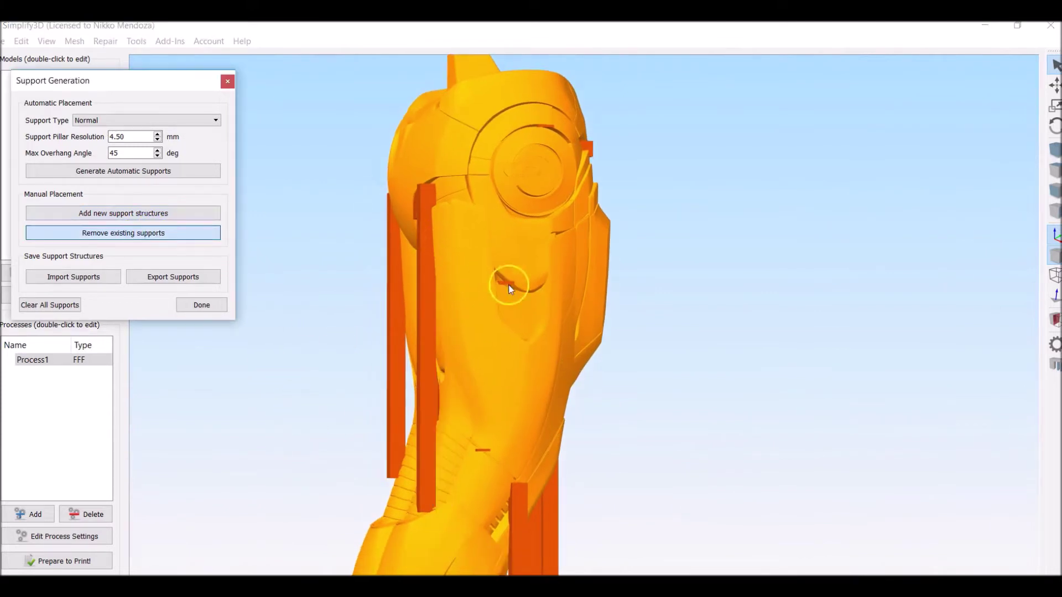
{"action": "left_click", "coordinate": [483, 446]}
{"action": "scroll", "coordinate": [745, 456], "scroll_direction": "down", "scroll_amount": 2}
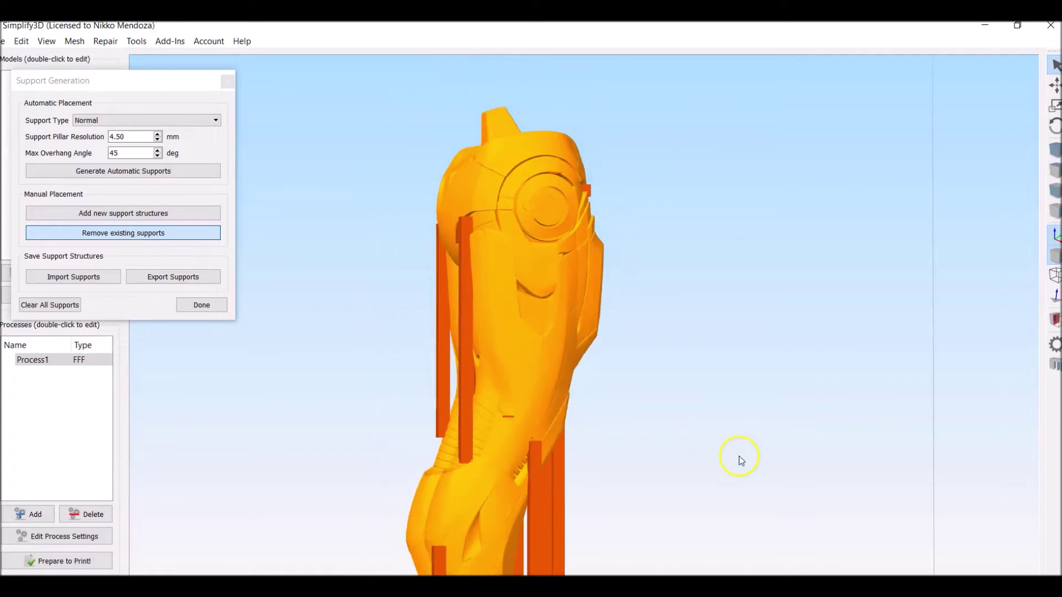
{"action": "scroll", "coordinate": [619, 470], "scroll_direction": "up", "scroll_amount": 2}
{"action": "left_click", "coordinate": [503, 449]}
Zoom and pan around the legs to review the finished supports
{"action": "scroll", "coordinate": [748, 412], "scroll_direction": "up", "scroll_amount": 3}
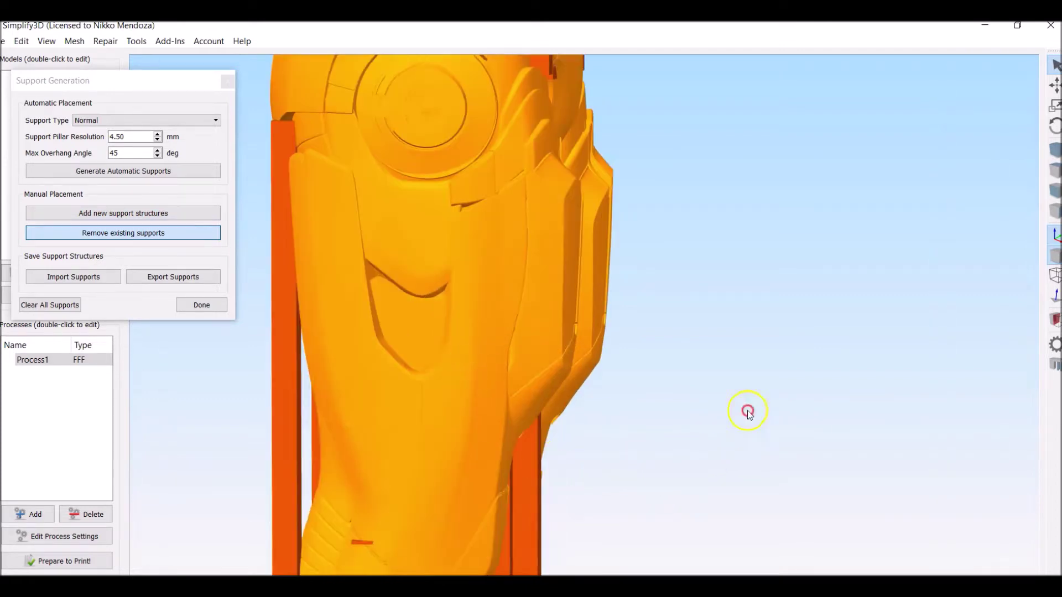
{"action": "right_click_drag", "start_coordinate": [358, 545], "coordinate": [449, 434]}
{"action": "scroll", "coordinate": [749, 431], "scroll_direction": "down", "scroll_amount": 2}
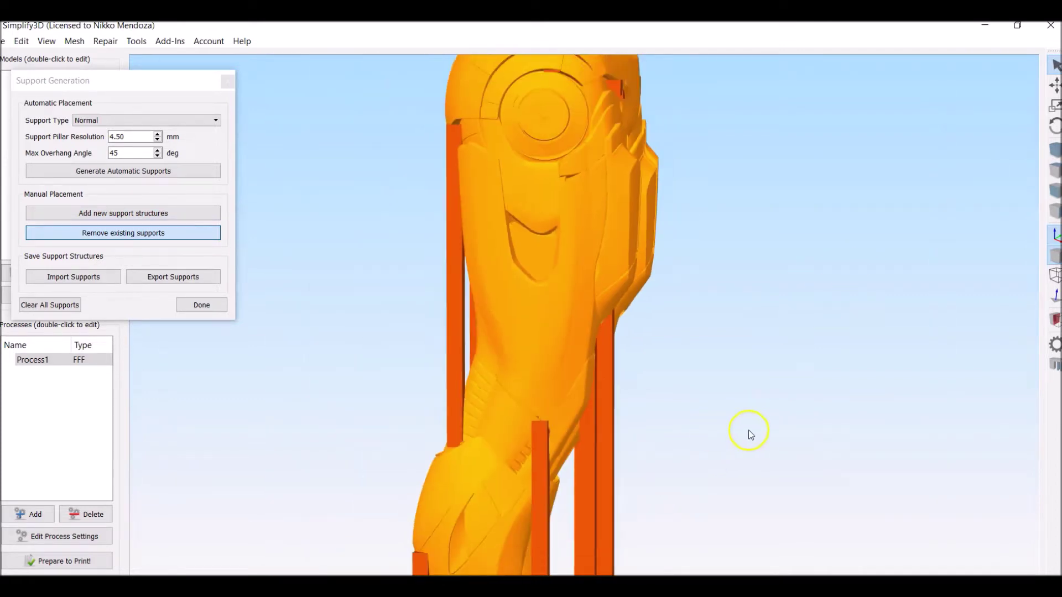
{"action": "left_click_drag", "start_coordinate": [403, 355], "coordinate": [835, 367]}
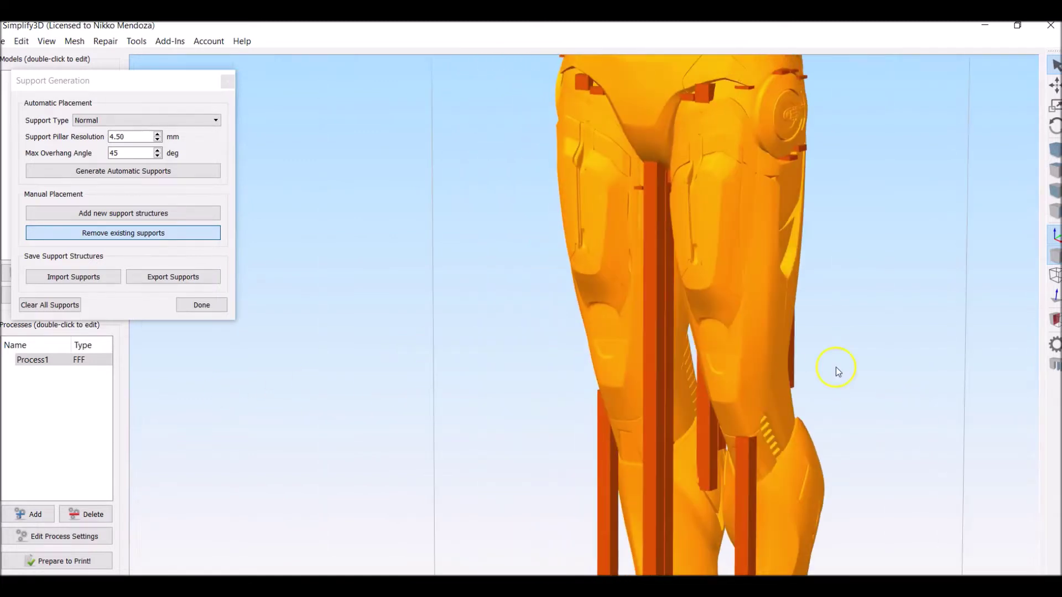
{"action": "scroll", "coordinate": [841, 354], "scroll_direction": "down", "scroll_amount": 2}
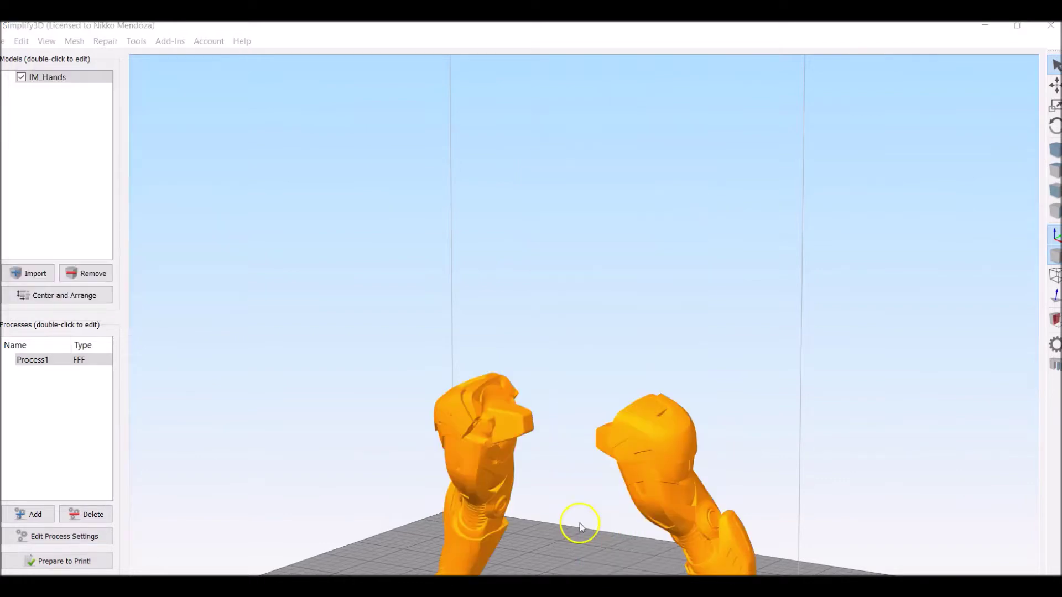
{"action": "left_click_drag", "start_coordinate": [579, 524], "coordinate": [548, 484]}
{"action": "scroll", "coordinate": [482, 372], "scroll_direction": "up", "scroll_amount": 2}
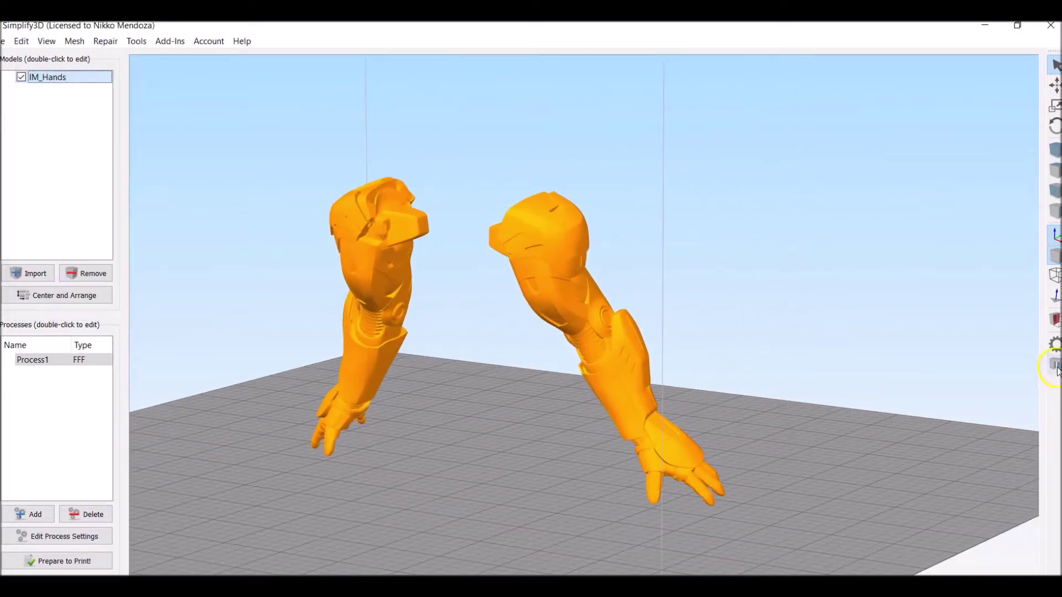
Set the IM_Hands X rotation to -180 degrees and apply it
{"action": "left_click_drag", "start_coordinate": [859, 382], "coordinate": [684, 406]}
{"action": "double_click", "coordinate": [489, 322]}
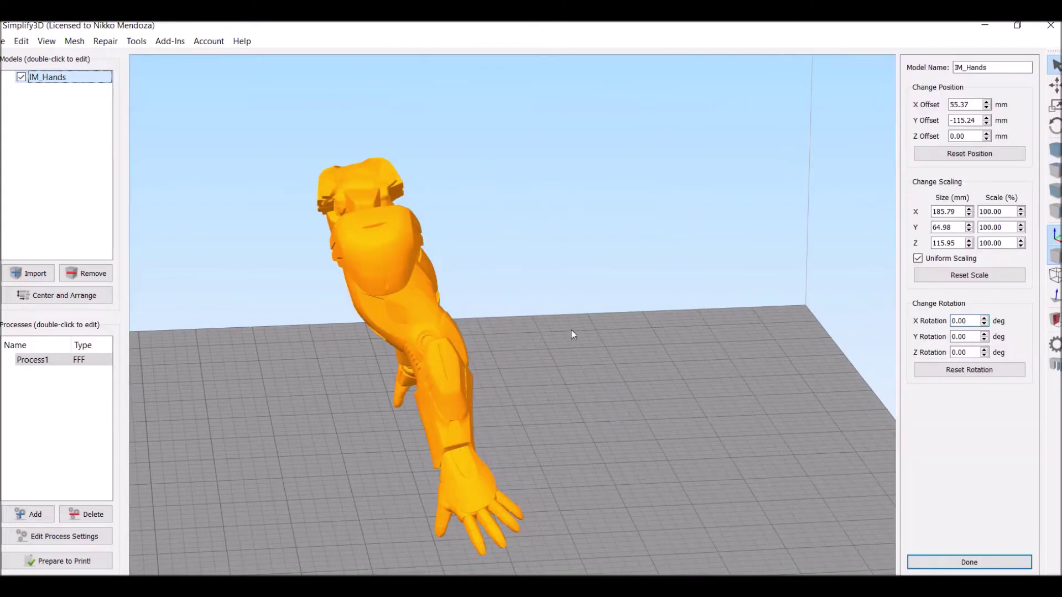
{"action": "left_click", "coordinate": [983, 326]}
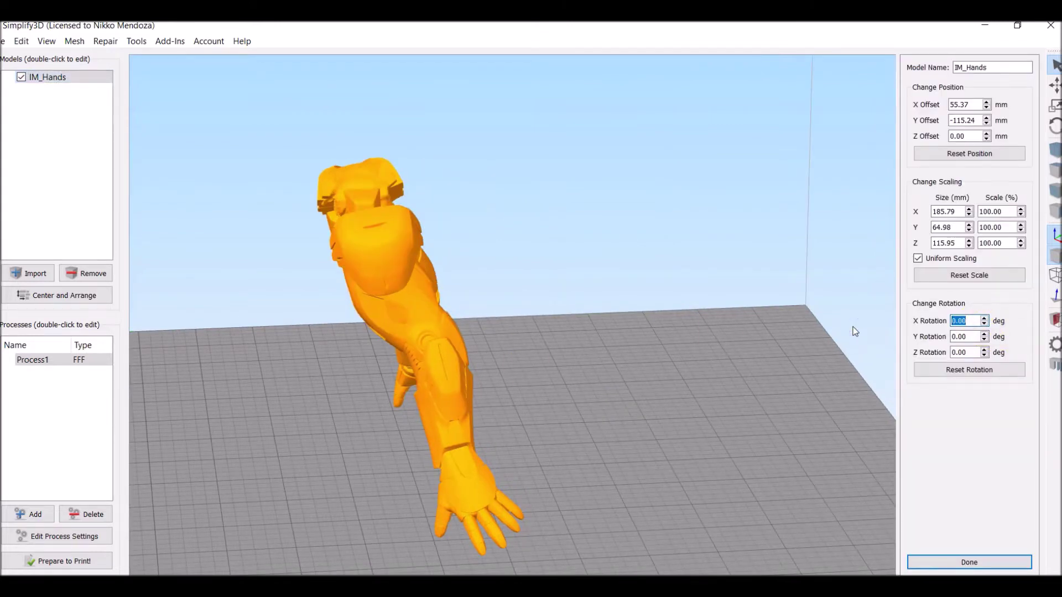
{"action": "type", "text": "-180"}
{"action": "key", "text": "Return"}
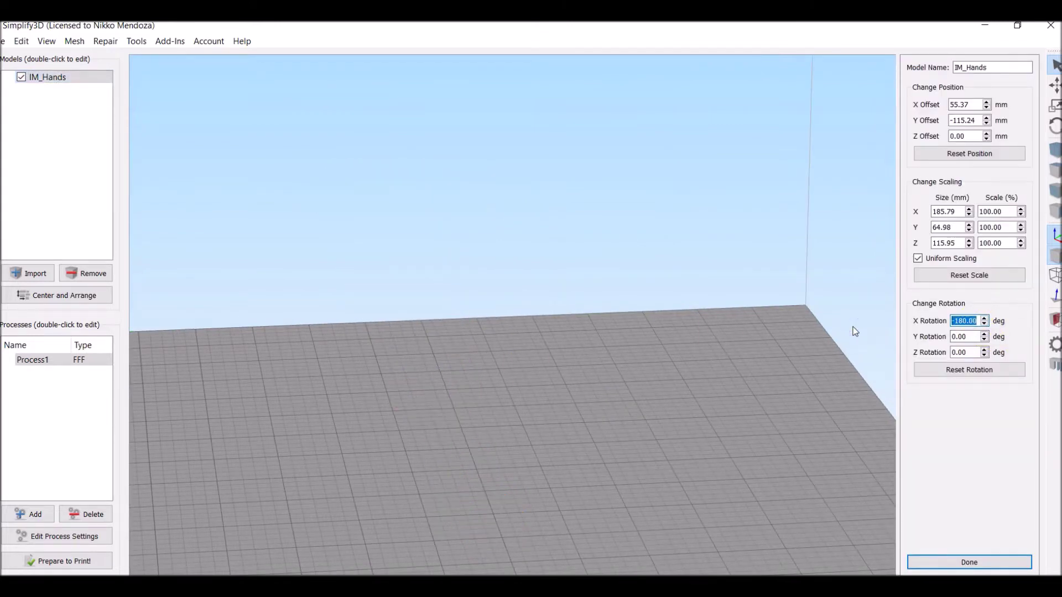
{"action": "left_click", "coordinate": [757, 464]}
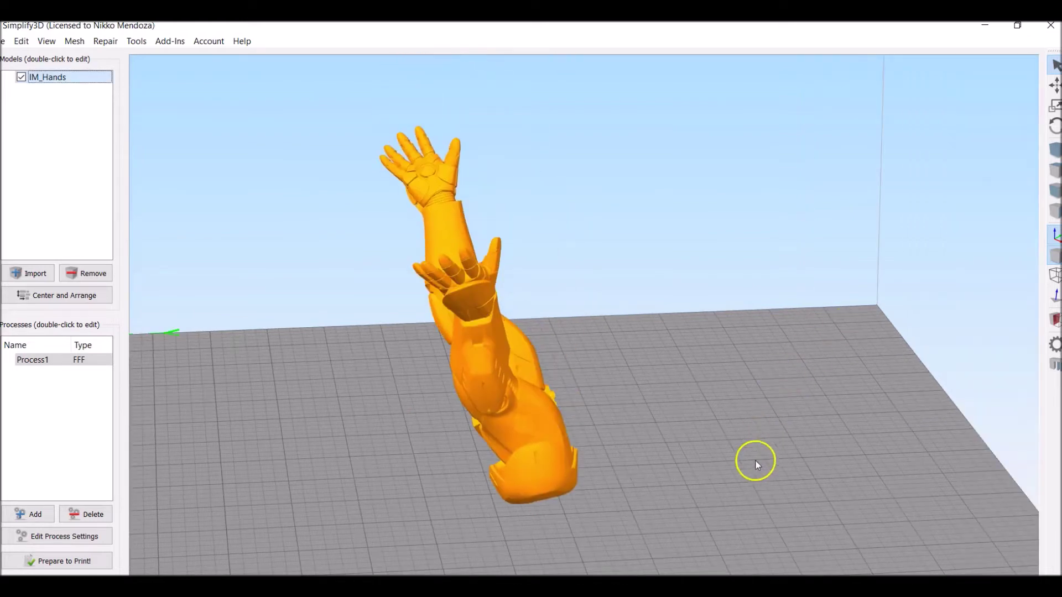
Raise the arms' X rotation from -180 to about -169 degrees and confirm
{"action": "left_click_drag", "start_coordinate": [718, 472], "coordinate": [733, 467]}
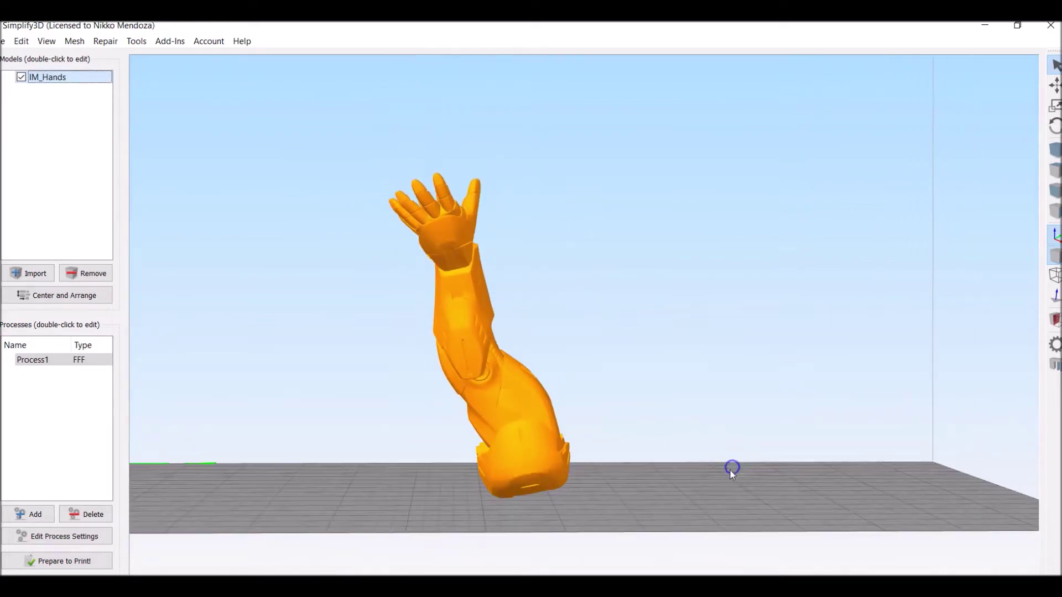
{"action": "left_click", "coordinate": [546, 432]}
{"action": "left_click", "coordinate": [546, 432]}
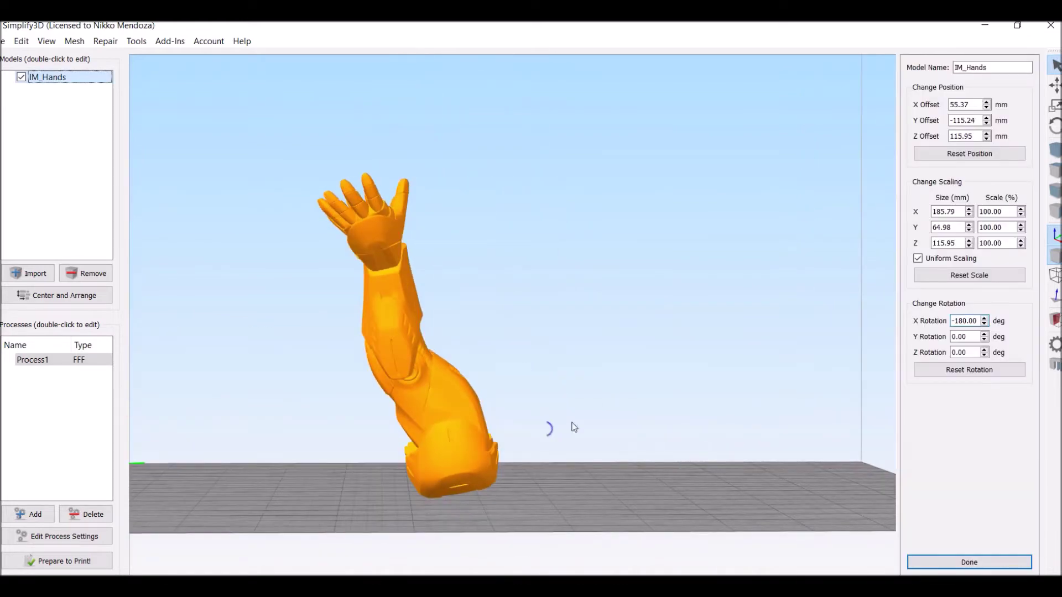
{"action": "left_click", "coordinate": [985, 319]}
{"action": "left_click", "coordinate": [985, 319]}
{"action": "left_click", "coordinate": [985, 318]}
{"action": "left_click", "coordinate": [985, 319]}
{"action": "left_click", "coordinate": [985, 318]}
{"action": "left_click", "coordinate": [985, 319]}
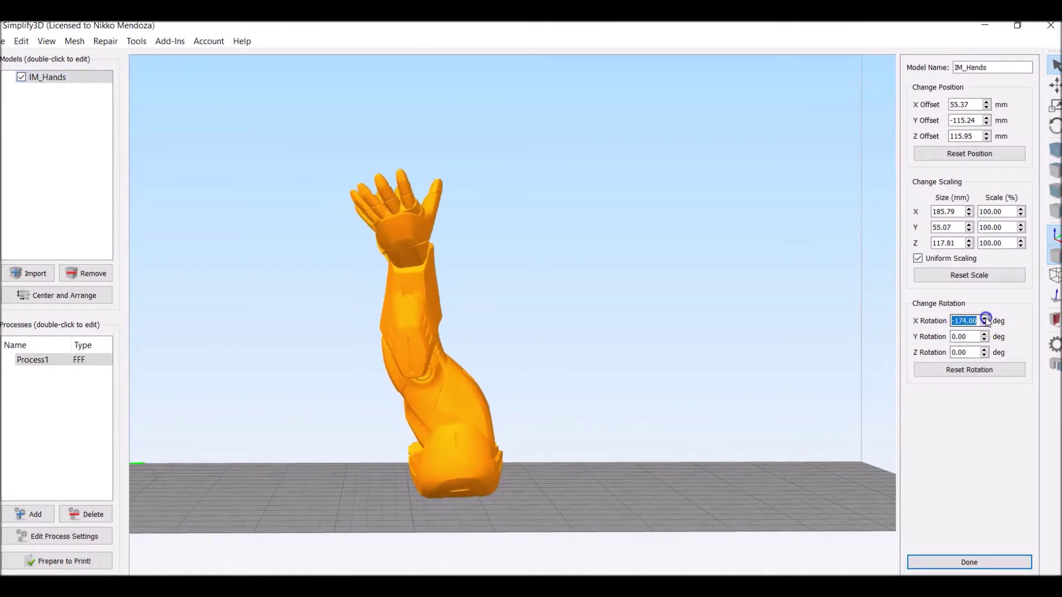
{"action": "left_click", "coordinate": [985, 319]}
{"action": "left_click", "coordinate": [985, 319]}
{"action": "left_click", "coordinate": [985, 318]}
{"action": "left_click", "coordinate": [985, 318]}
{"action": "left_click", "coordinate": [986, 319]}
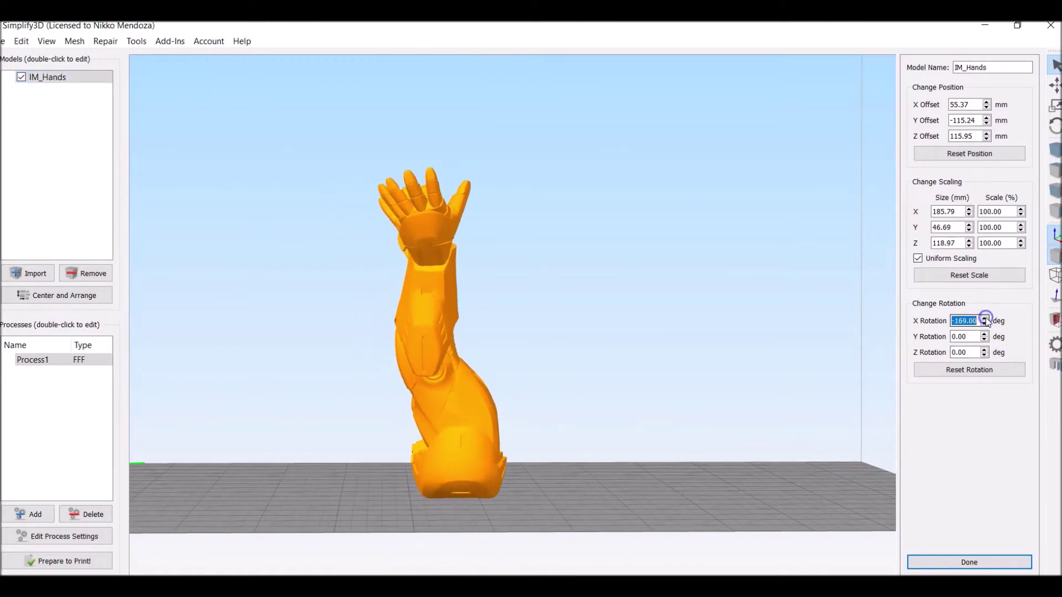
{"action": "key", "text": "Return"}
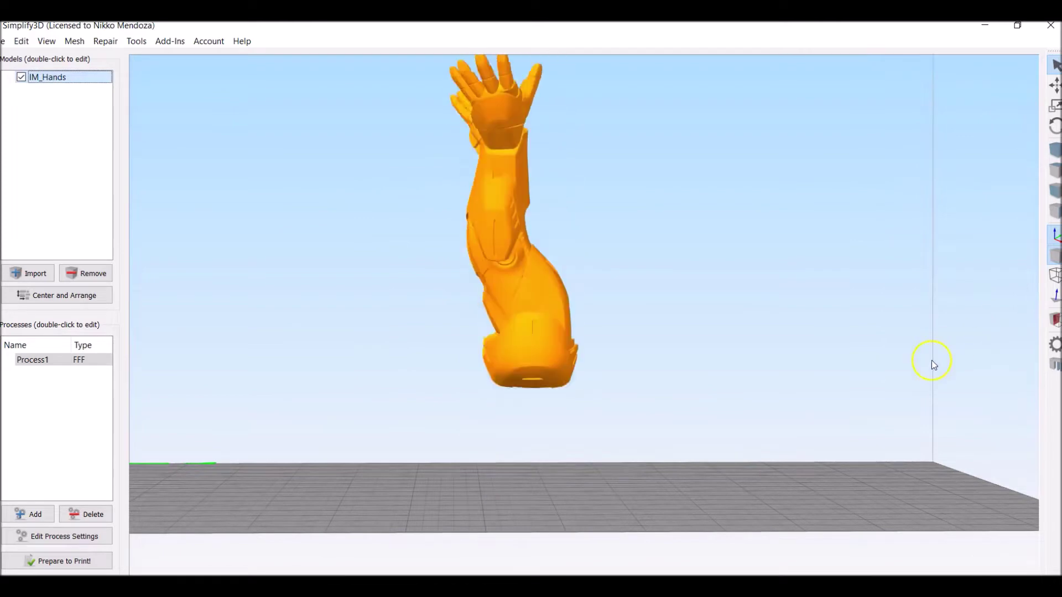
{"action": "left_click_drag", "start_coordinate": [829, 478], "coordinate": [497, 464]}
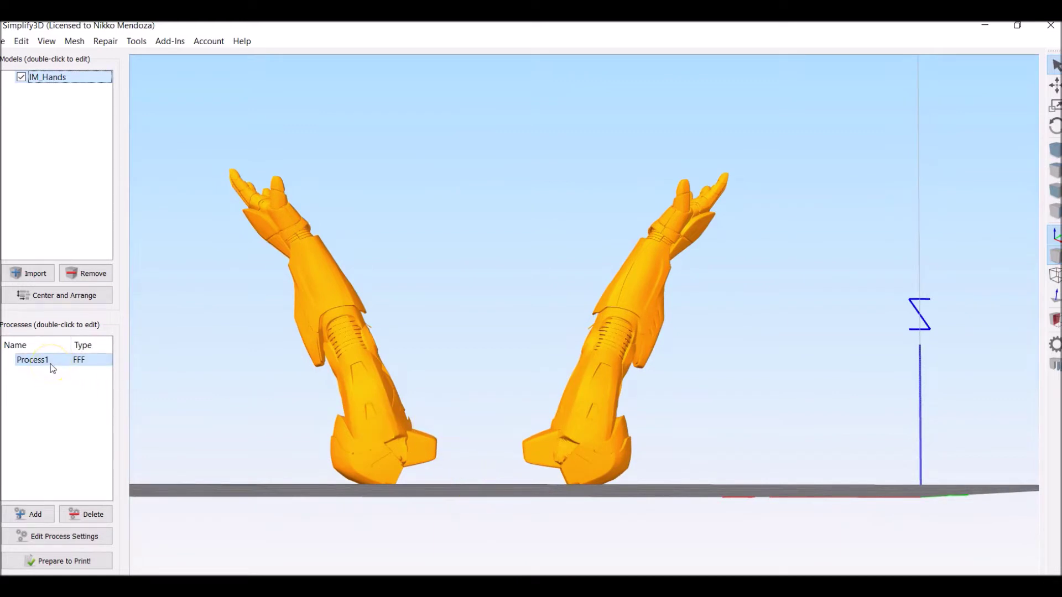
{"action": "left_click", "coordinate": [1056, 366]}
Generate automatic supports for both arms and delete the outer pillars beside the left arm
{"action": "left_click", "coordinate": [189, 174]}
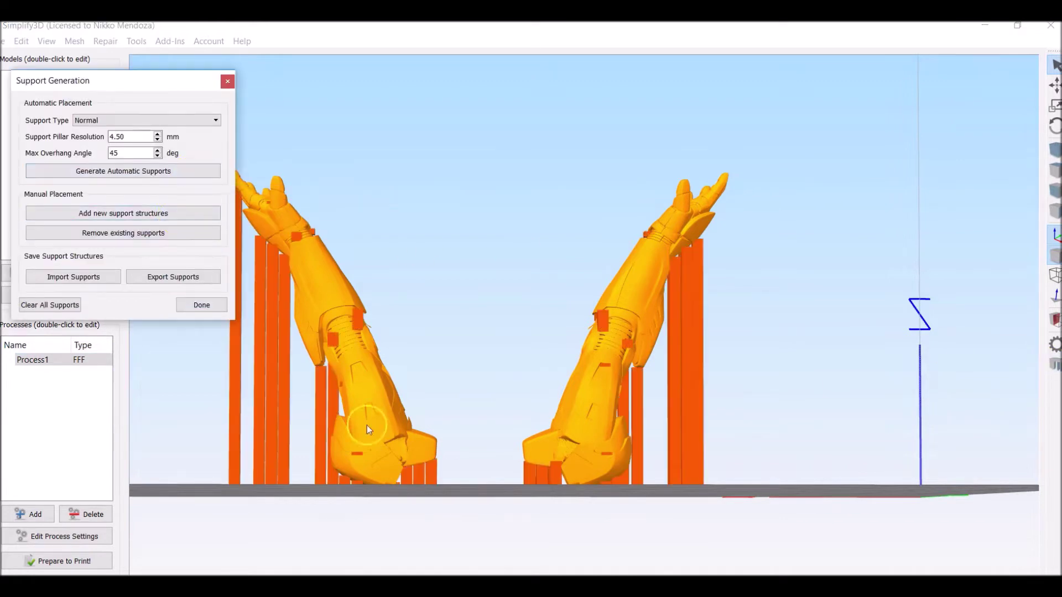
{"action": "left_click_drag", "start_coordinate": [360, 544], "coordinate": [376, 569]}
{"action": "left_click", "coordinate": [166, 233]}
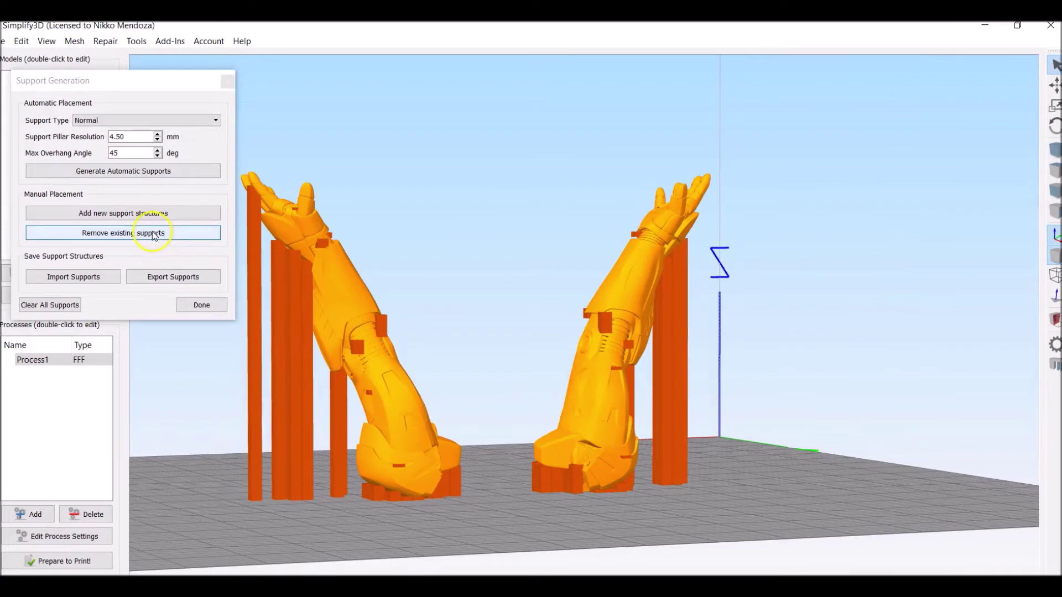
{"action": "left_click", "coordinate": [254, 263]}
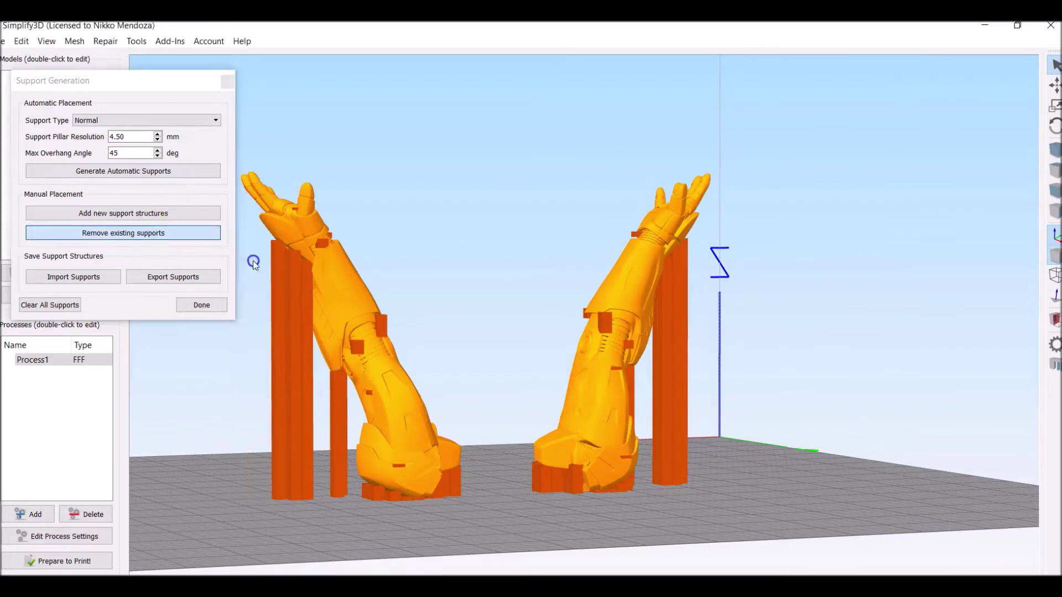
{"action": "left_click", "coordinate": [283, 265]}
{"action": "left_click", "coordinate": [292, 269]}
{"action": "left_click", "coordinate": [294, 279]}
{"action": "left_click", "coordinate": [299, 289]}
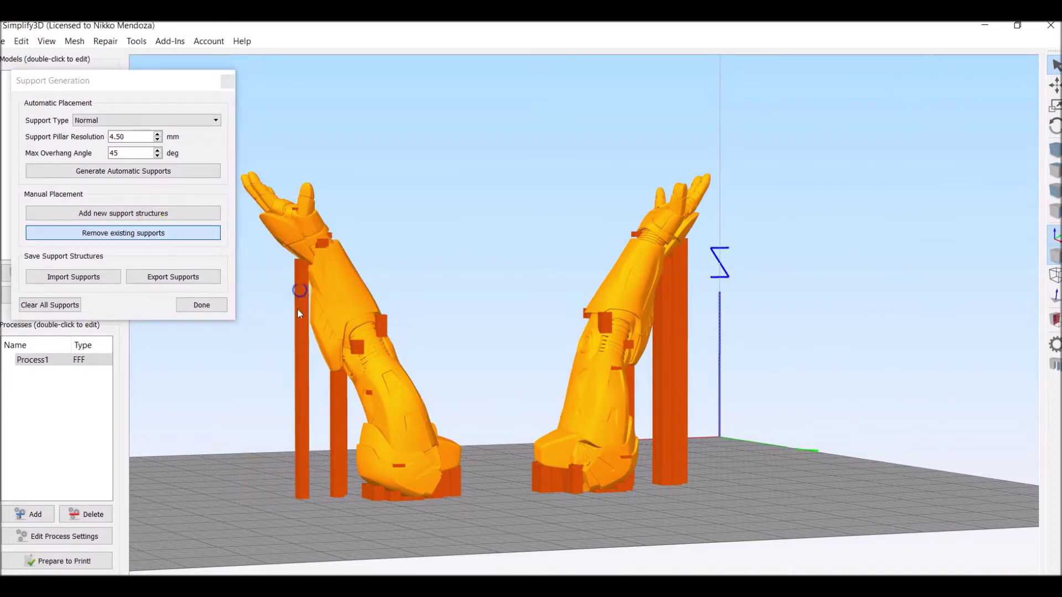
{"action": "left_click", "coordinate": [299, 313]}
Delete the tall pillars beside the right arm and check its base up close
{"action": "left_click_drag", "start_coordinate": [797, 407], "coordinate": [730, 431]}
{"action": "left_click", "coordinate": [678, 406]}
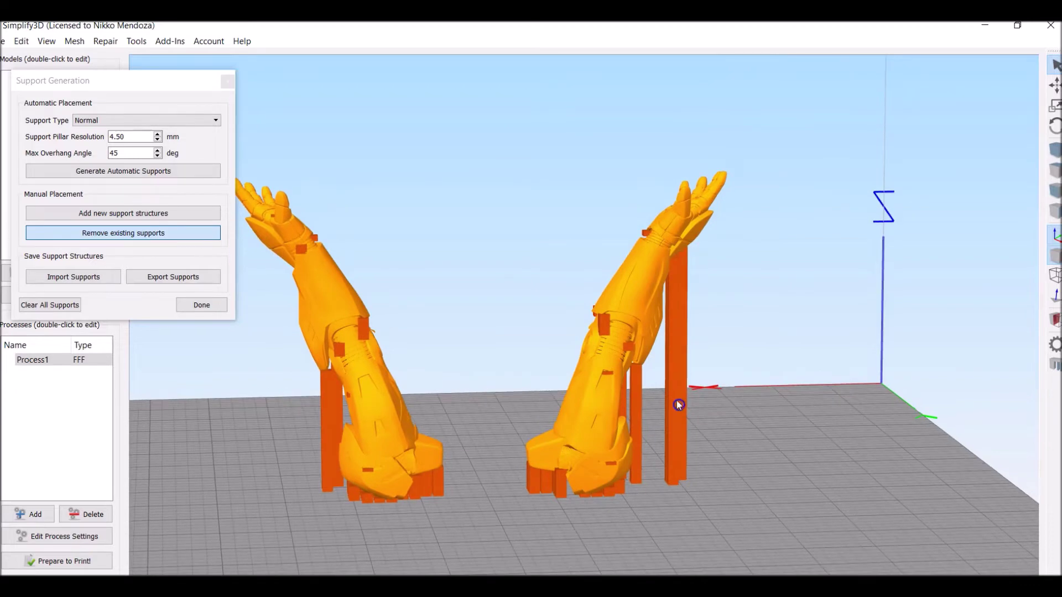
{"action": "left_click", "coordinate": [678, 376]}
{"action": "left_click_drag", "start_coordinate": [763, 417], "coordinate": [591, 324]}
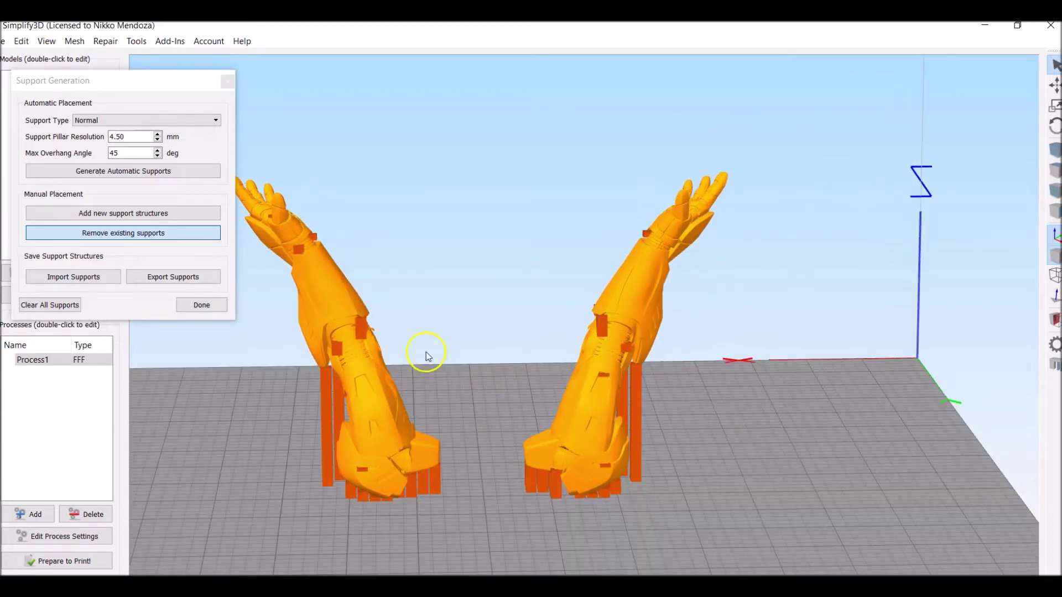
{"action": "scroll", "coordinate": [442, 337], "scroll_direction": "up", "scroll_amount": 5}
{"action": "left_click_drag", "start_coordinate": [451, 325], "coordinate": [530, 407]}
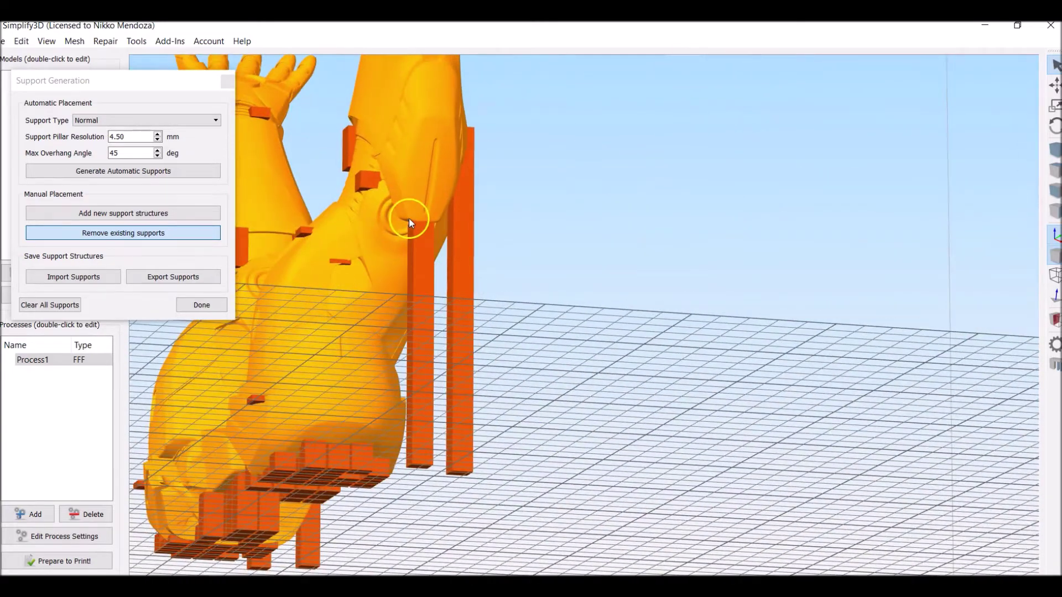
{"action": "left_click", "coordinate": [190, 214]}
Place two pillars under the right arm's overhang and one under the left arm's
{"action": "left_click_drag", "start_coordinate": [699, 415], "coordinate": [664, 280]}
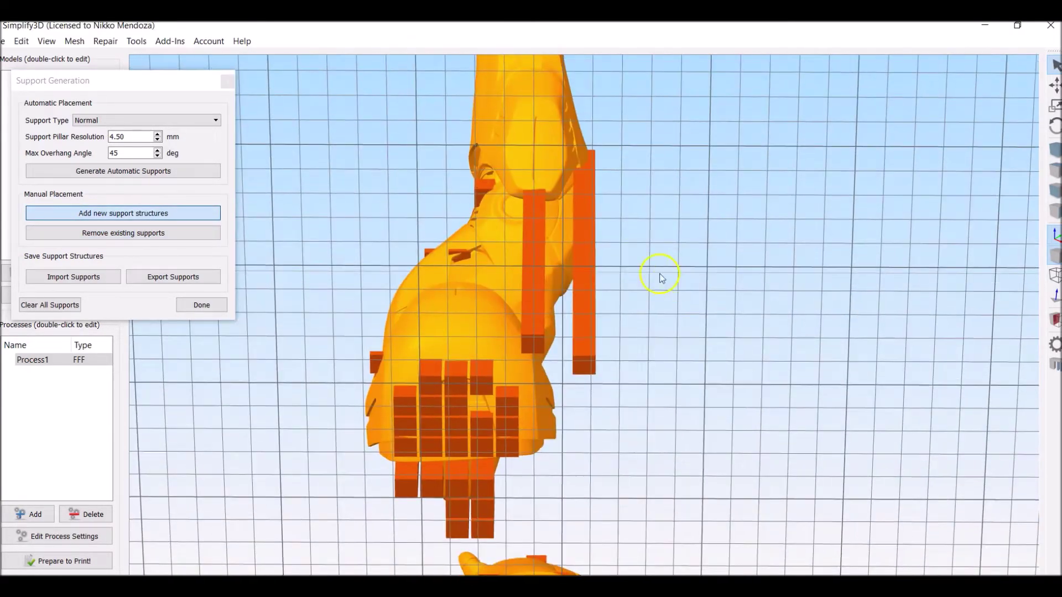
{"action": "left_click", "coordinate": [513, 191]}
{"action": "left_click", "coordinate": [553, 197]}
{"action": "left_click_drag", "start_coordinate": [668, 254], "coordinate": [718, 253]}
{"action": "left_click_drag", "start_coordinate": [747, 191], "coordinate": [517, 430]}
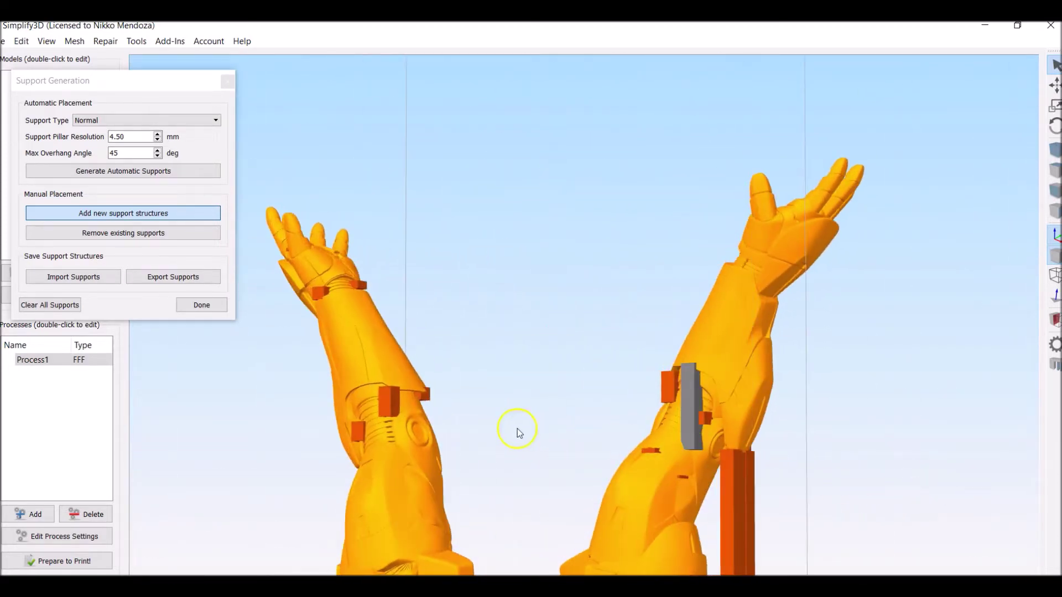
{"action": "left_click", "coordinate": [349, 396]}
Add a support column and an edge support block on the right arm
{"action": "left_click_drag", "start_coordinate": [555, 429], "coordinate": [875, 474]}
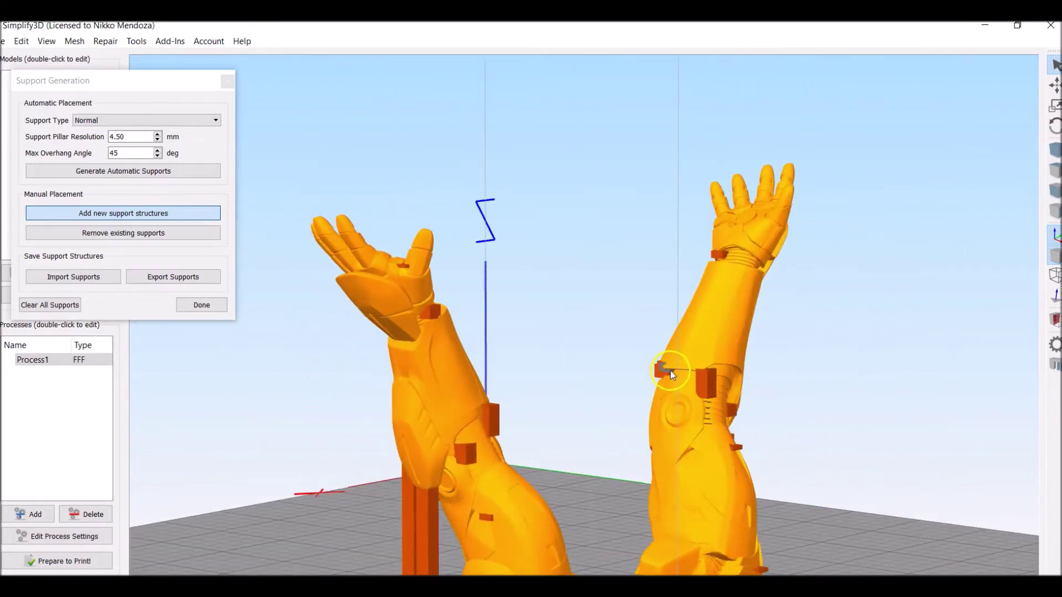
{"action": "left_click_drag", "start_coordinate": [676, 370], "coordinate": [730, 322]}
{"action": "scroll", "coordinate": [762, 356], "scroll_direction": "up", "scroll_amount": 5}
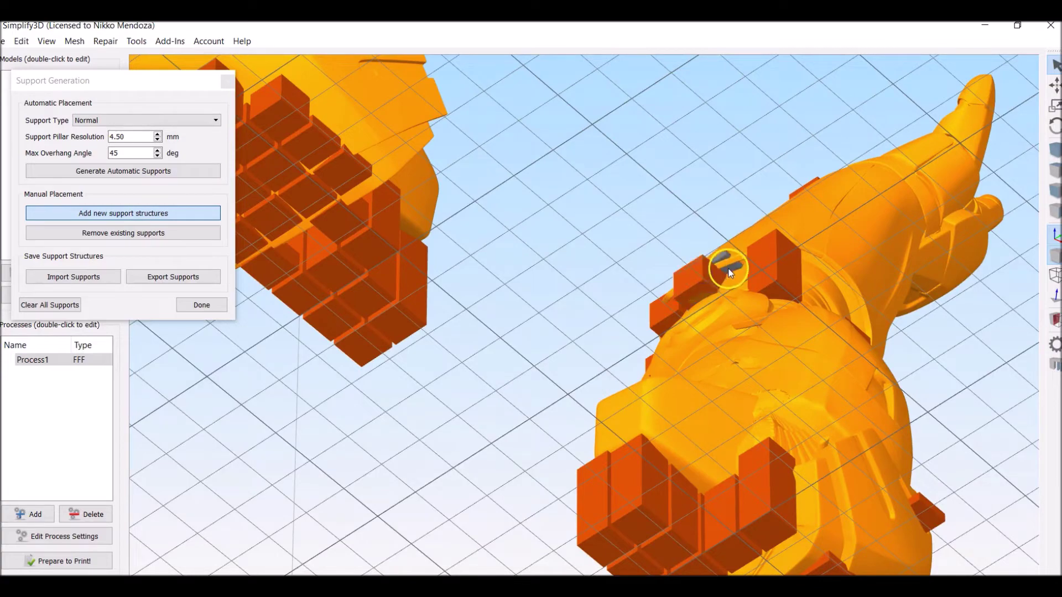
{"action": "left_click", "coordinate": [729, 270]}
{"action": "left_click", "coordinate": [670, 298]}
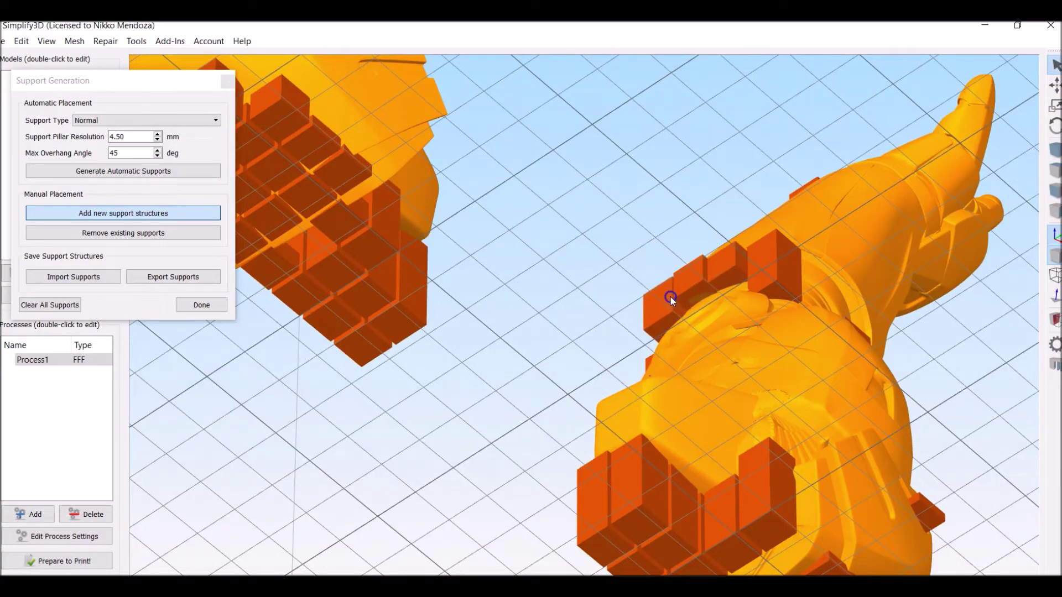
{"action": "left_click_drag", "start_coordinate": [586, 344], "coordinate": [807, 453]}
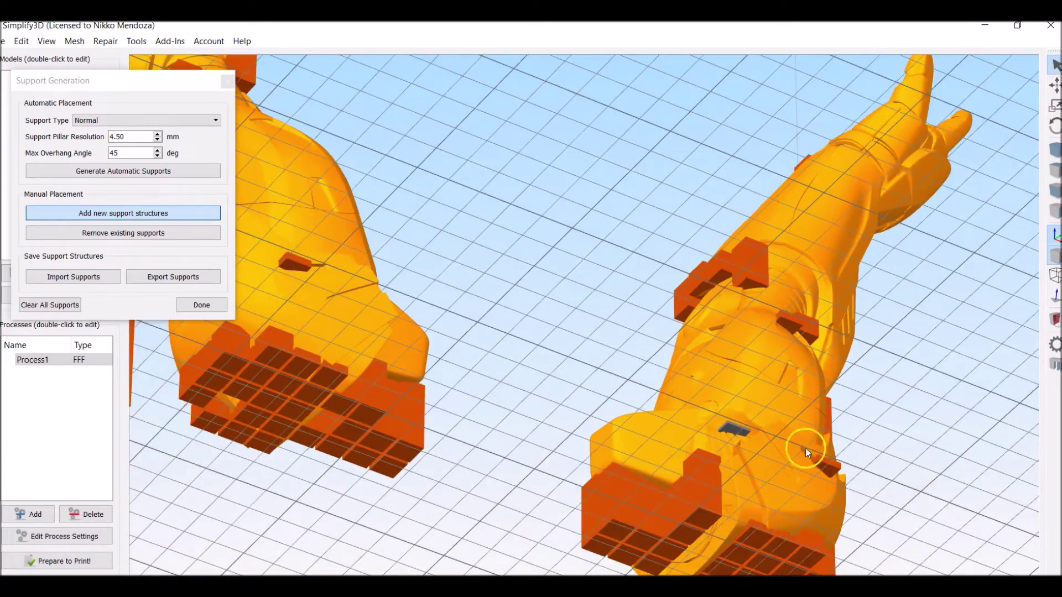
{"action": "left_click_drag", "start_coordinate": [940, 508], "coordinate": [699, 250]}
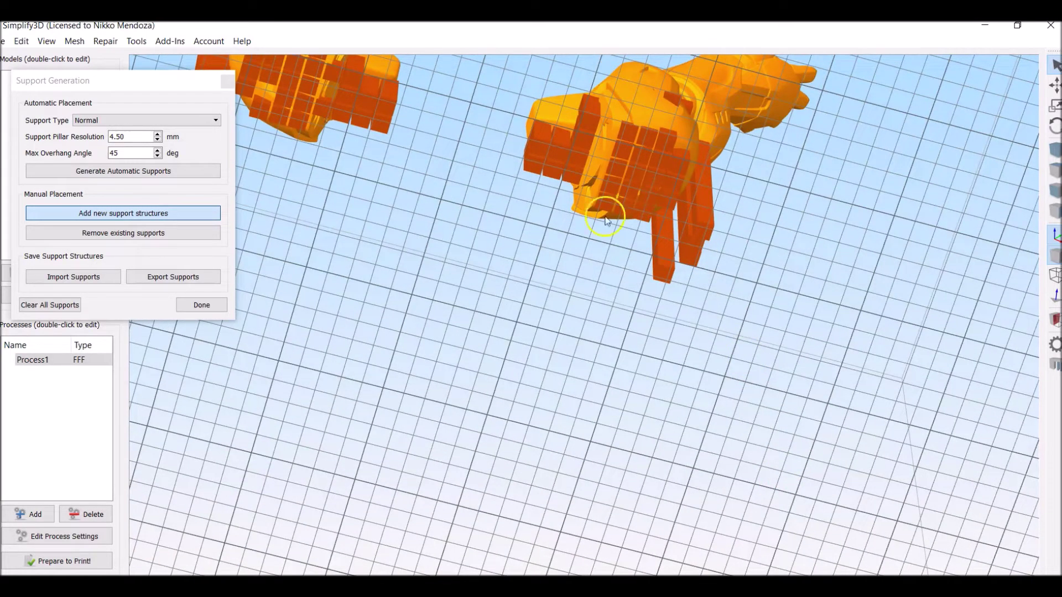
Orbit, pan and zoom around both arms to review their supports
{"action": "left_click_drag", "start_coordinate": [600, 208], "coordinate": [574, 447]}
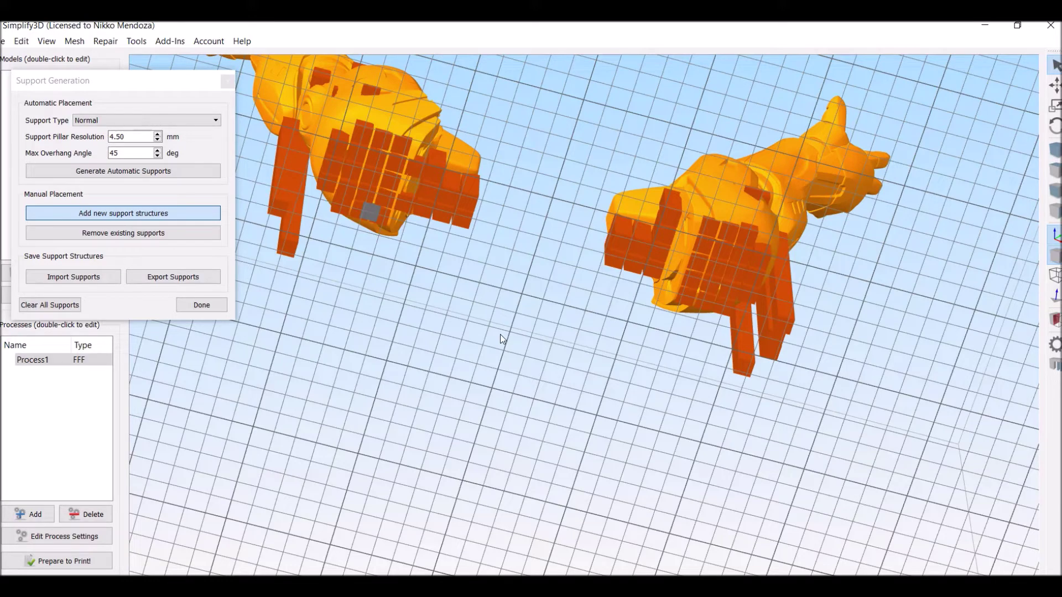
{"action": "scroll", "coordinate": [500, 334], "scroll_direction": "down", "scroll_amount": 2}
{"action": "left_click_drag", "start_coordinate": [500, 334], "coordinate": [452, 412]}
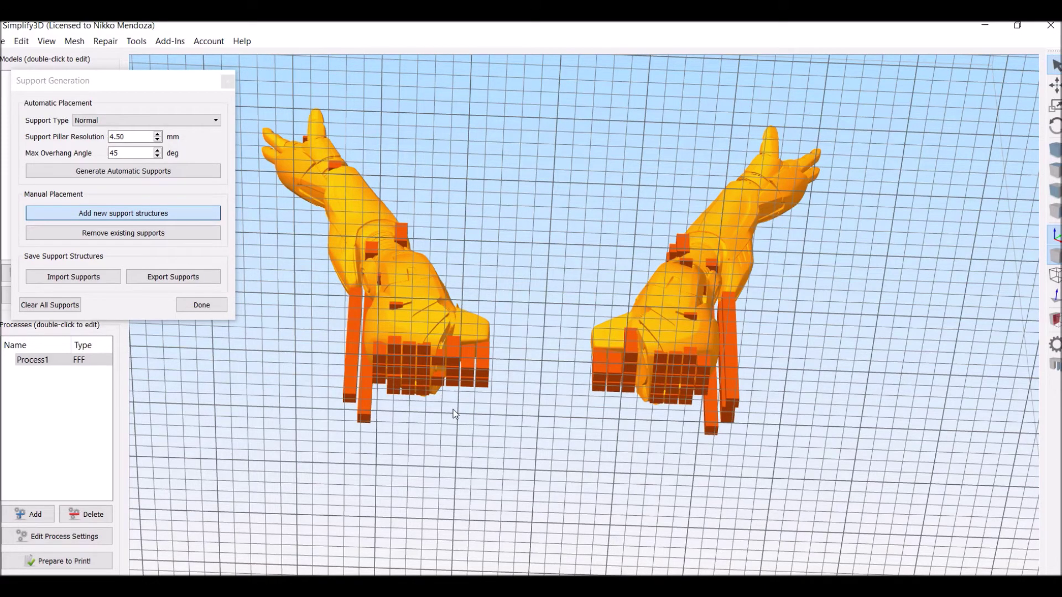
{"action": "right_click_drag", "start_coordinate": [265, 407], "coordinate": [320, 432]}
{"action": "scroll", "coordinate": [318, 429], "scroll_direction": "down", "scroll_amount": 3}
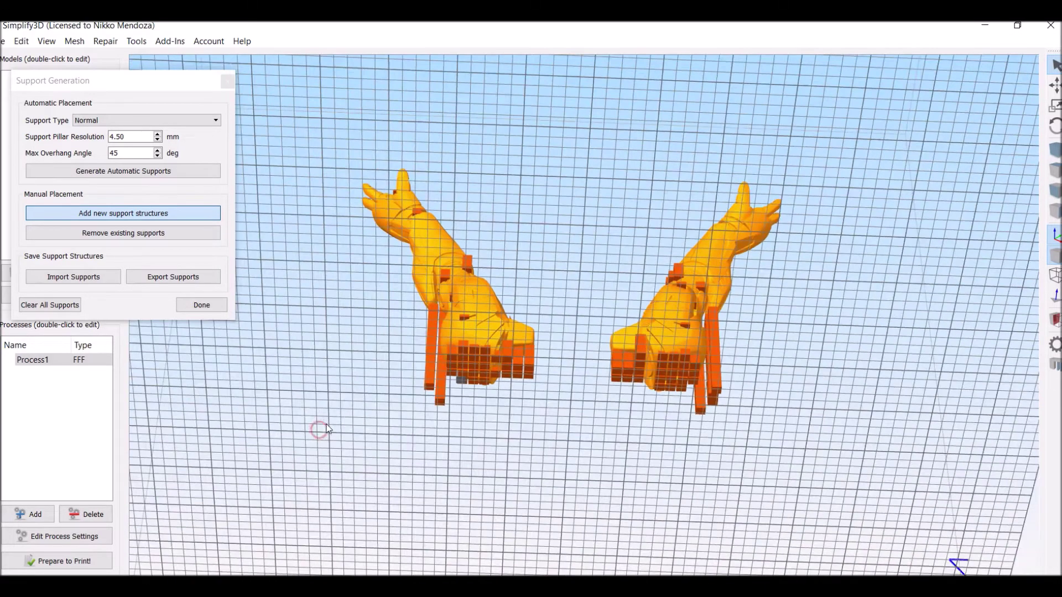
{"action": "left_click_drag", "start_coordinate": [588, 432], "coordinate": [368, 536]}
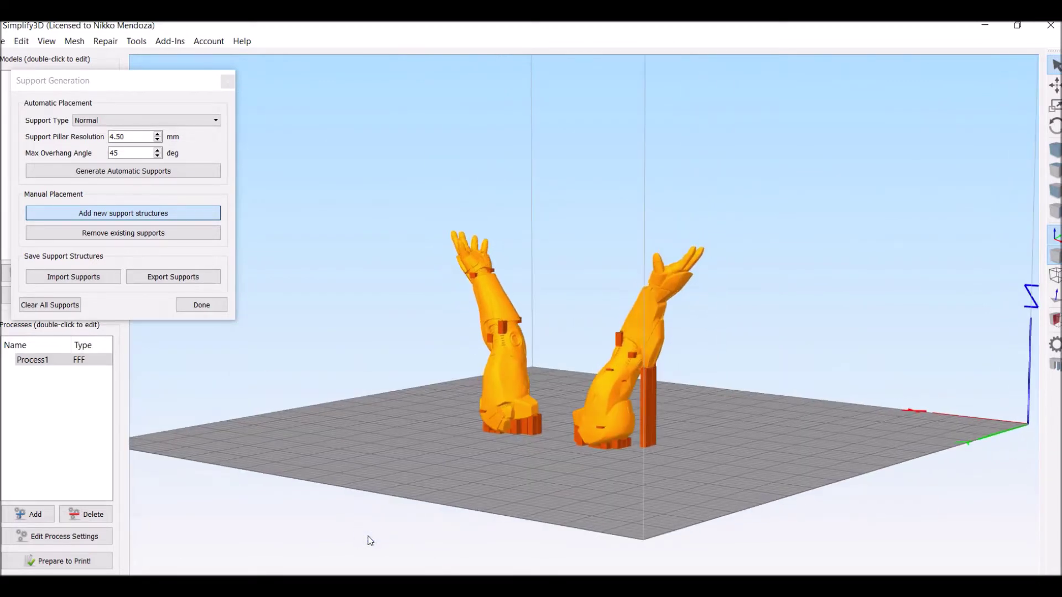
{"action": "left_click_drag", "start_coordinate": [414, 498], "coordinate": [316, 449]}
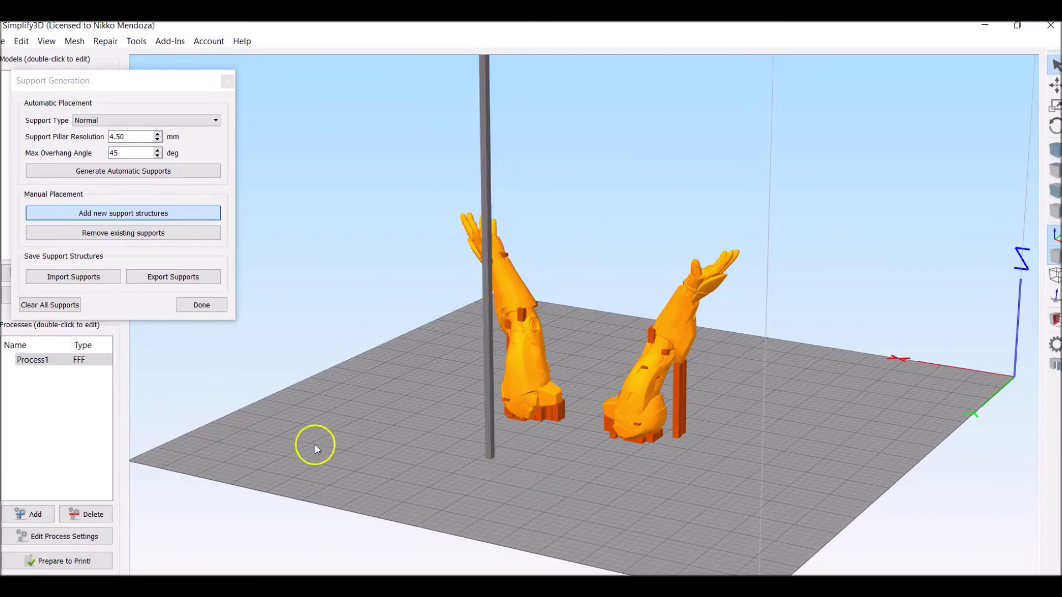